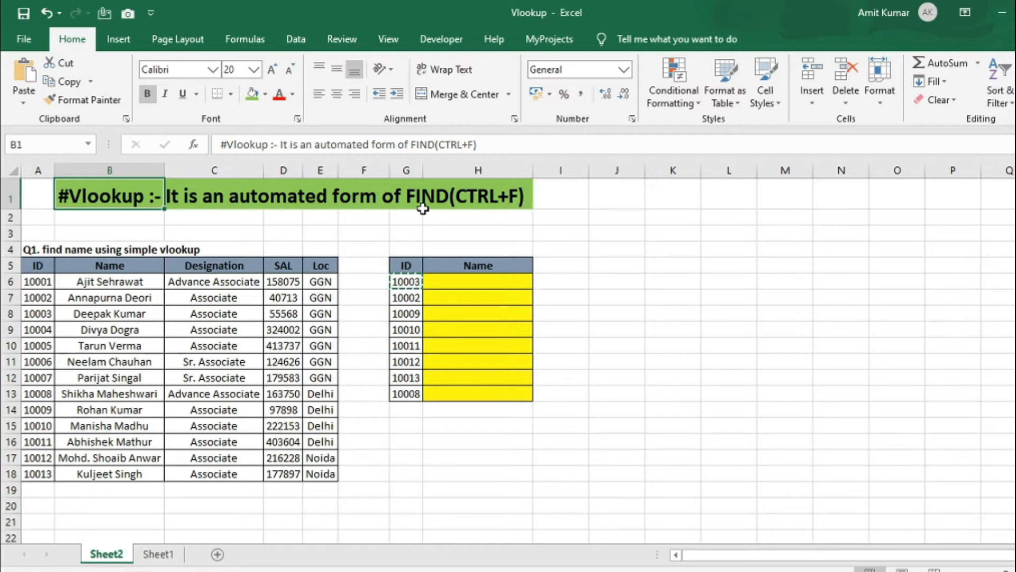
- Search the source table A5:E18 for the first ID in the lookup list using Find
click(406, 279)
drag(42, 267, 314, 472)
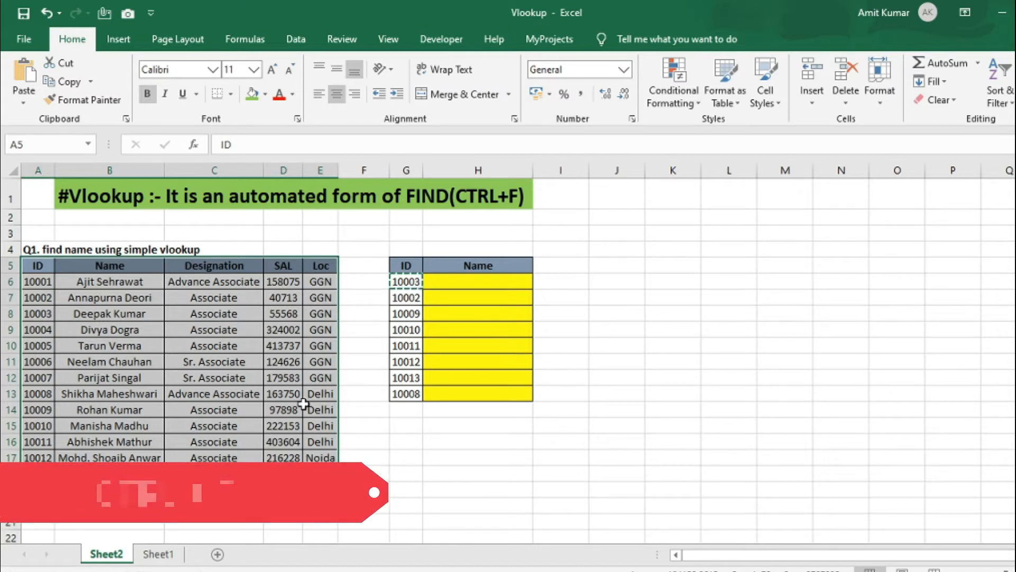
key(ctrl+f)
text(10003)
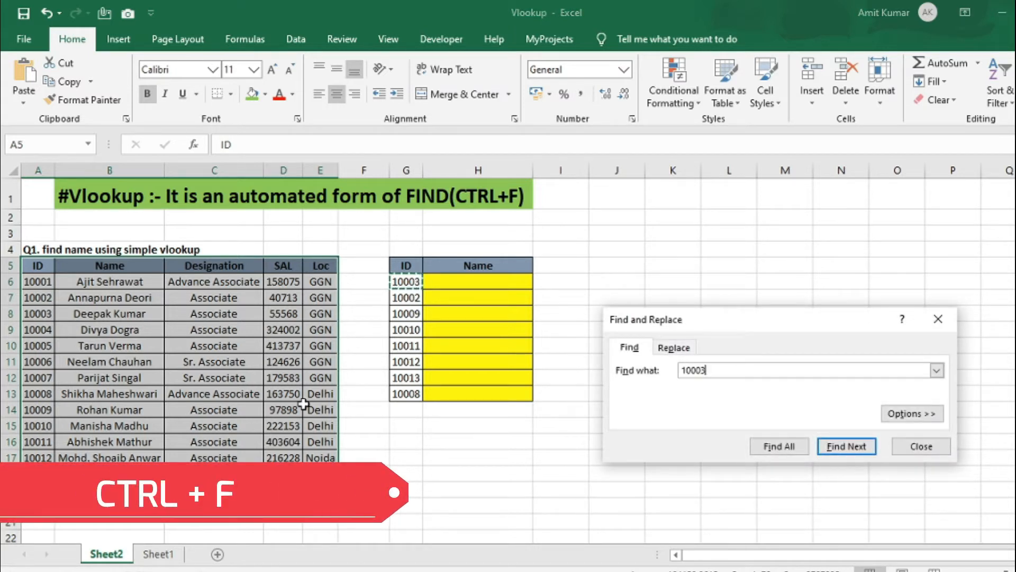
key(Return)
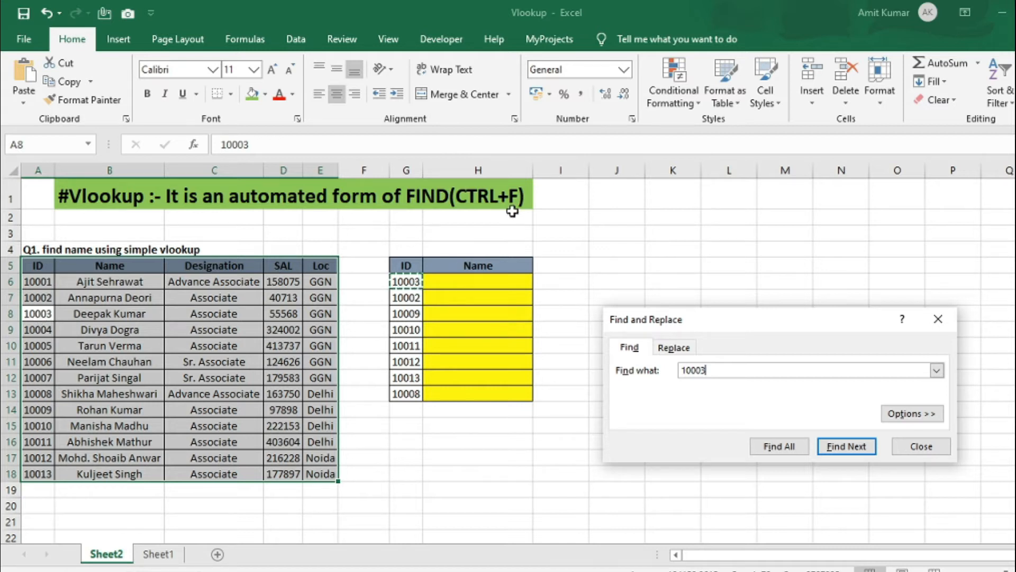
click(938, 318)
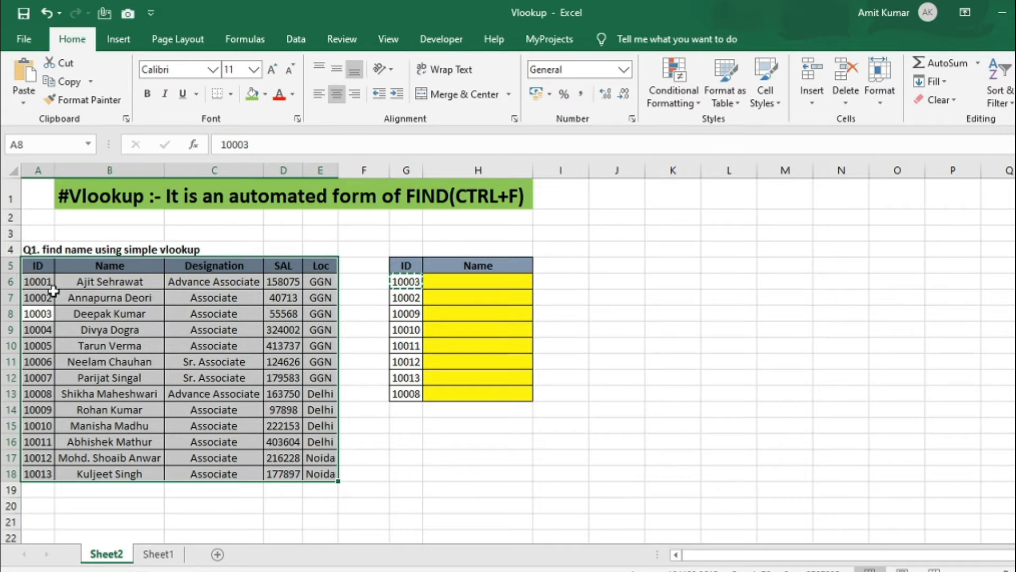
- Examine the VLOOKUP syntax in J3, matching lookup_value to the IDs in G6:G13 and table_array to the source table A5:E18
drag(415, 282, 408, 394)
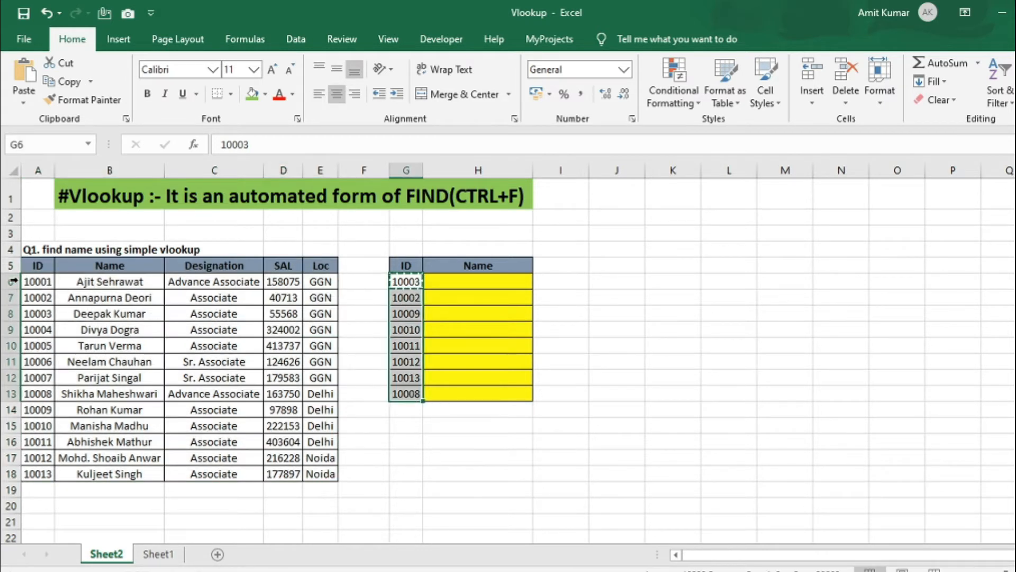
drag(55, 281, 42, 458)
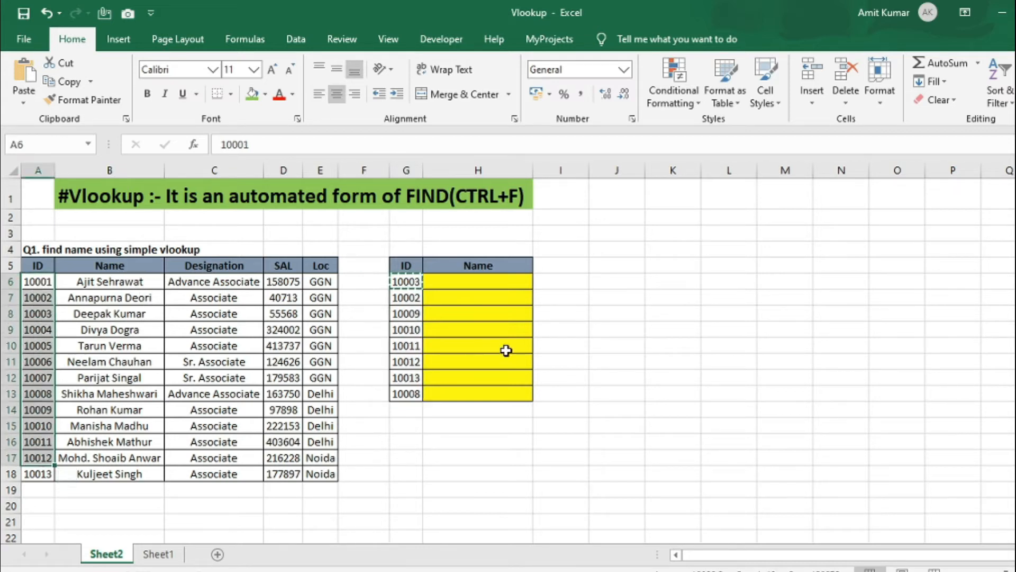
click(511, 284)
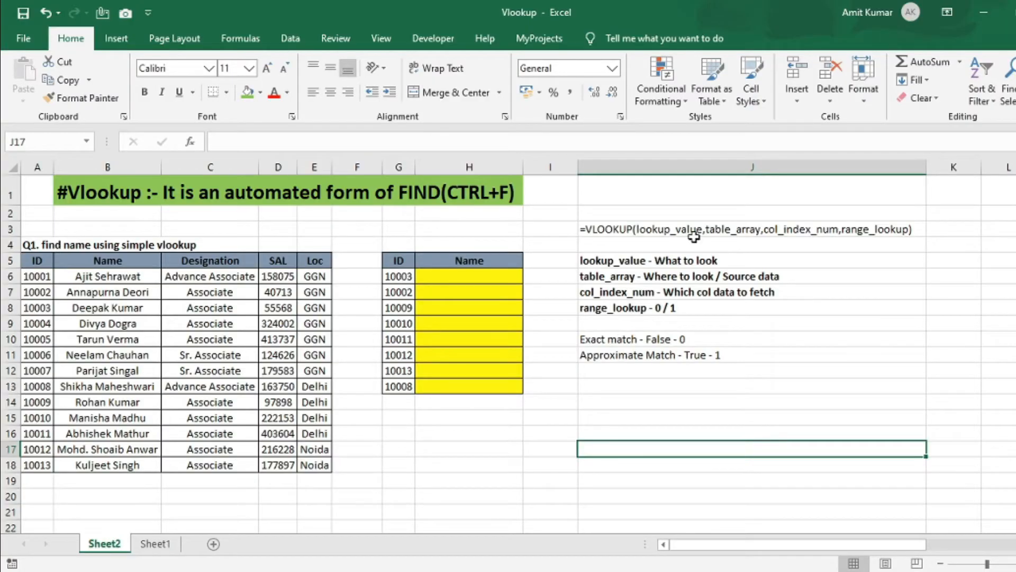
click(698, 232)
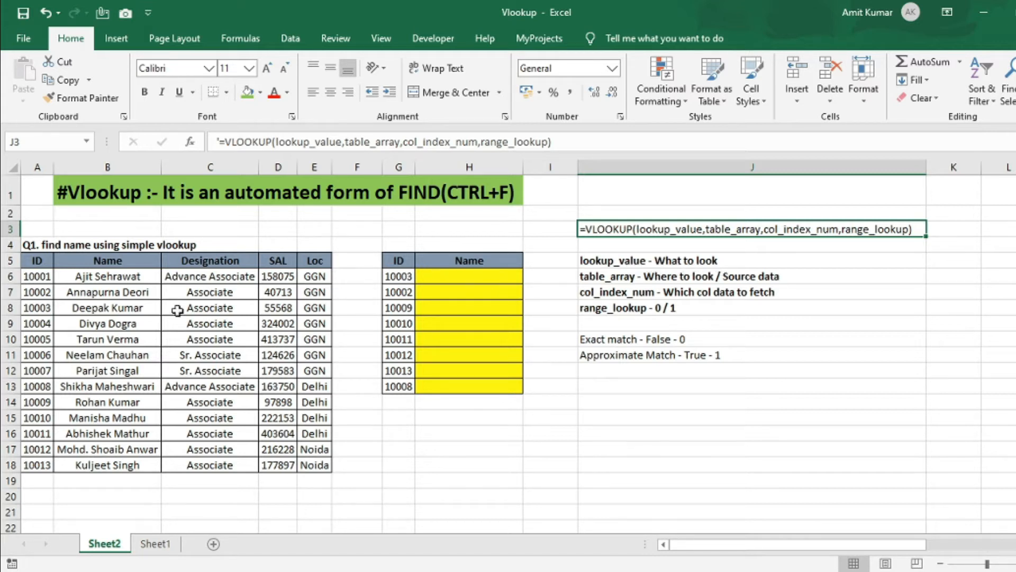
drag(398, 276, 398, 386)
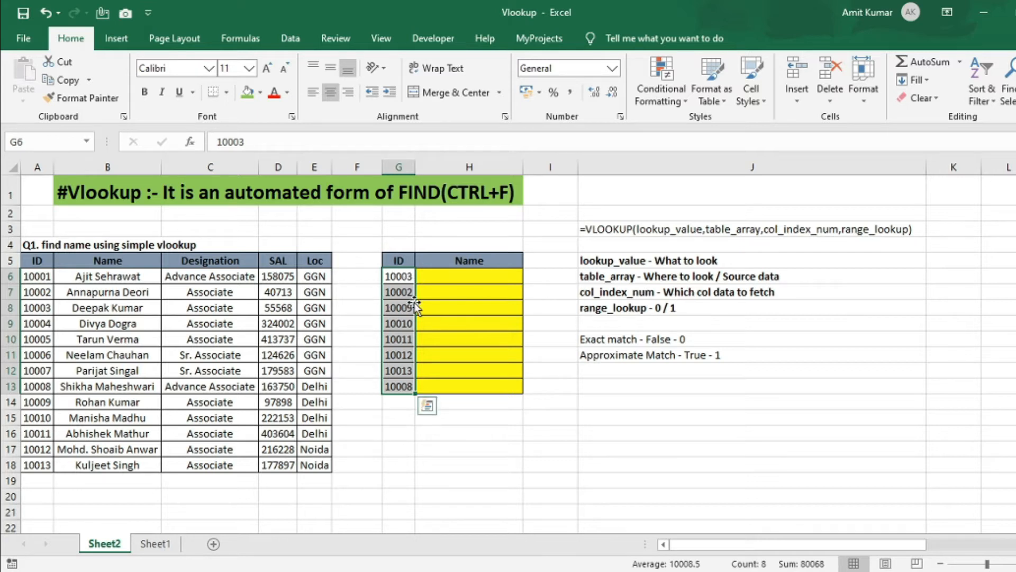
drag(32, 263, 321, 465)
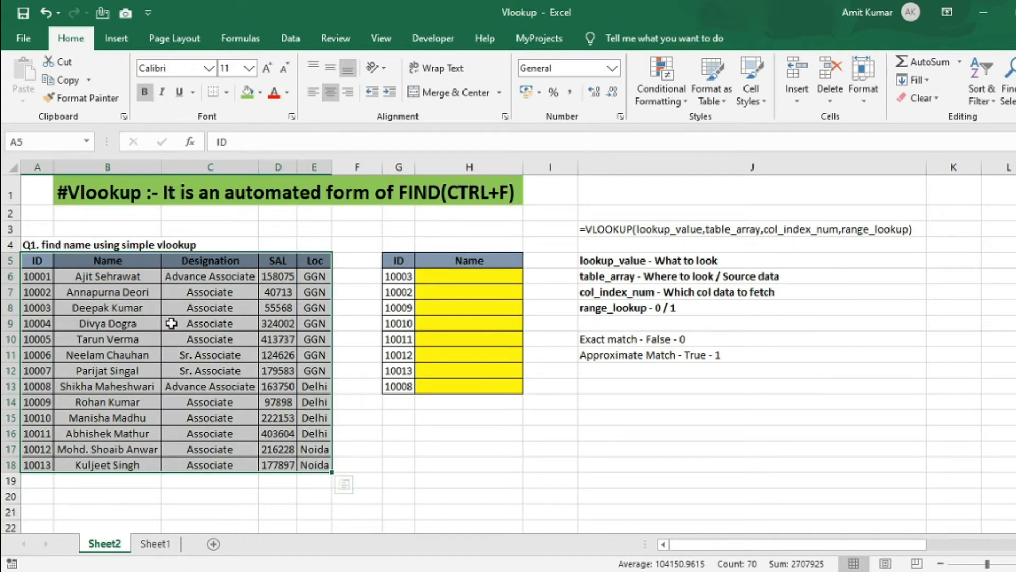
- Review the col_index_num note and count the source table's columns from ID to find the position of Name
click(697, 293)
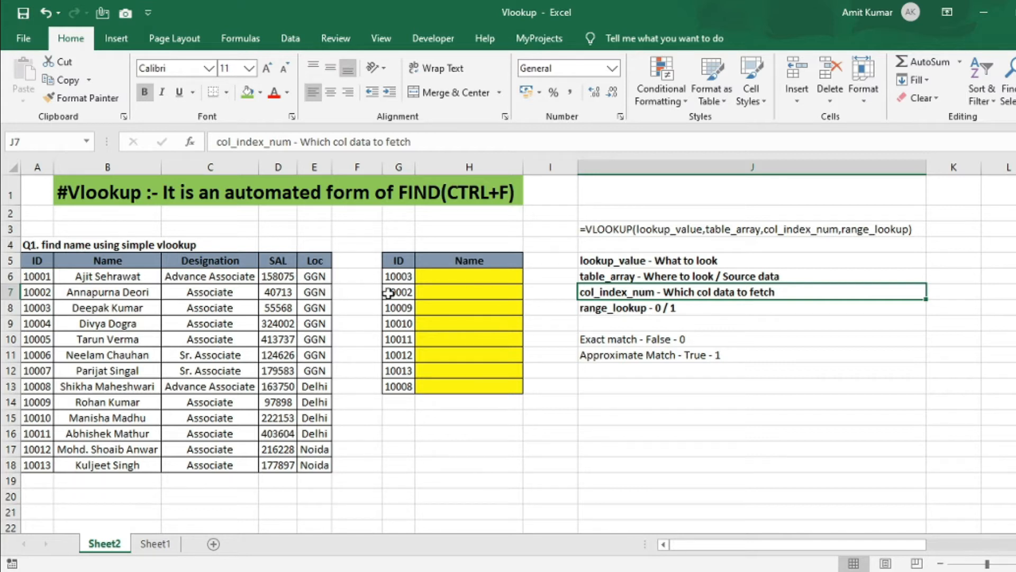
click(41, 276)
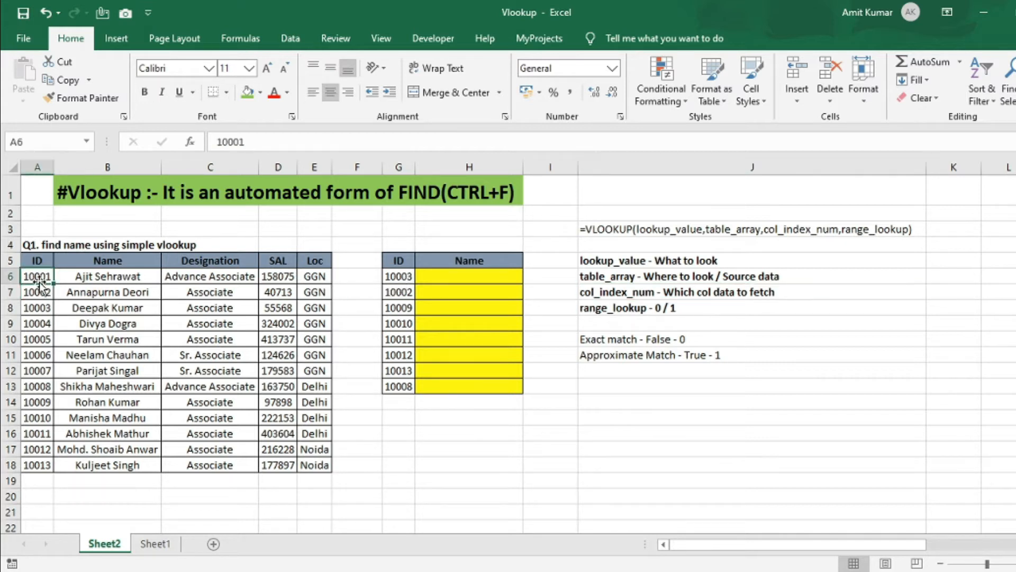
click(99, 272)
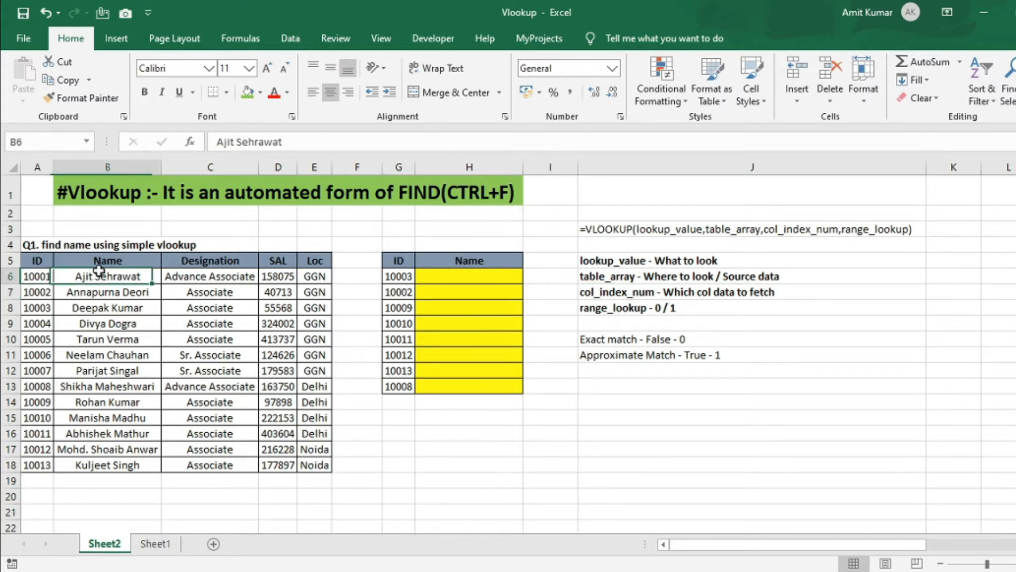
click(201, 273)
click(267, 273)
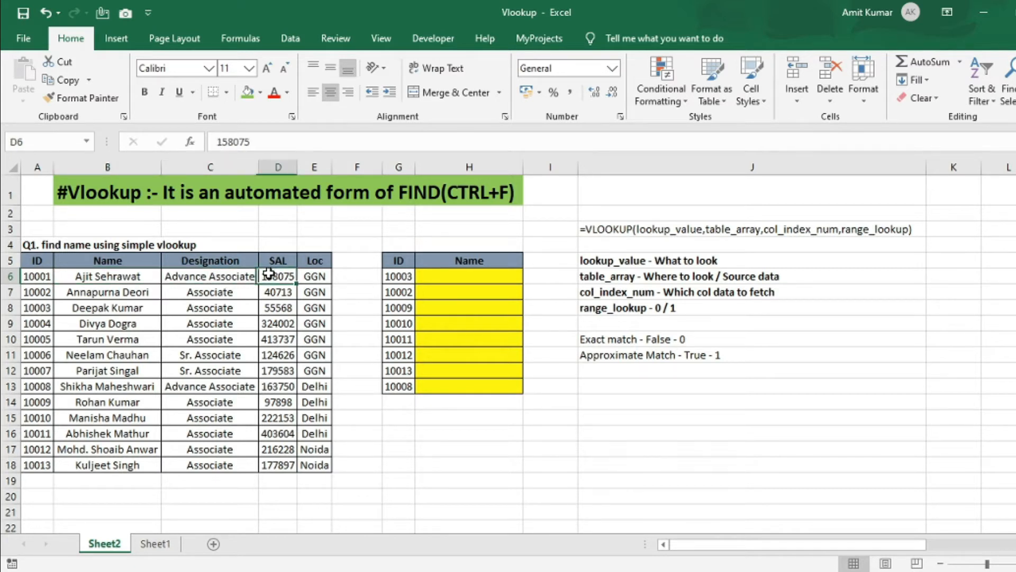
click(308, 276)
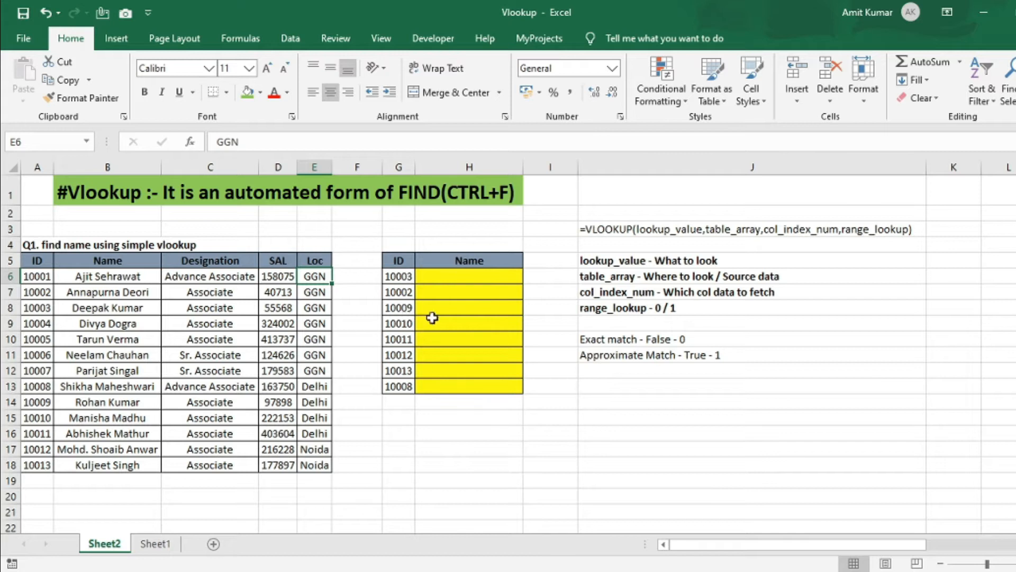
click(479, 261)
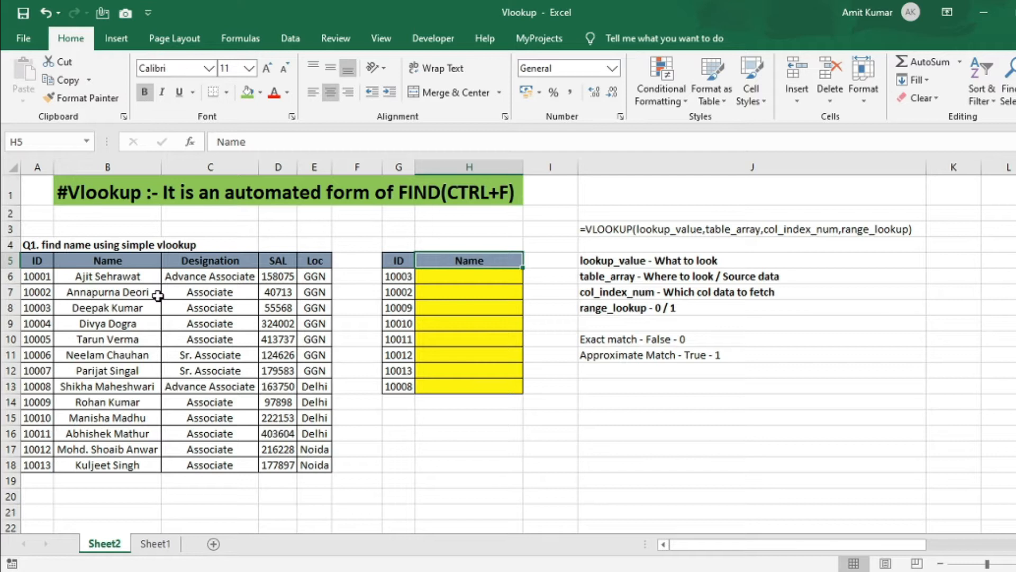
click(112, 262)
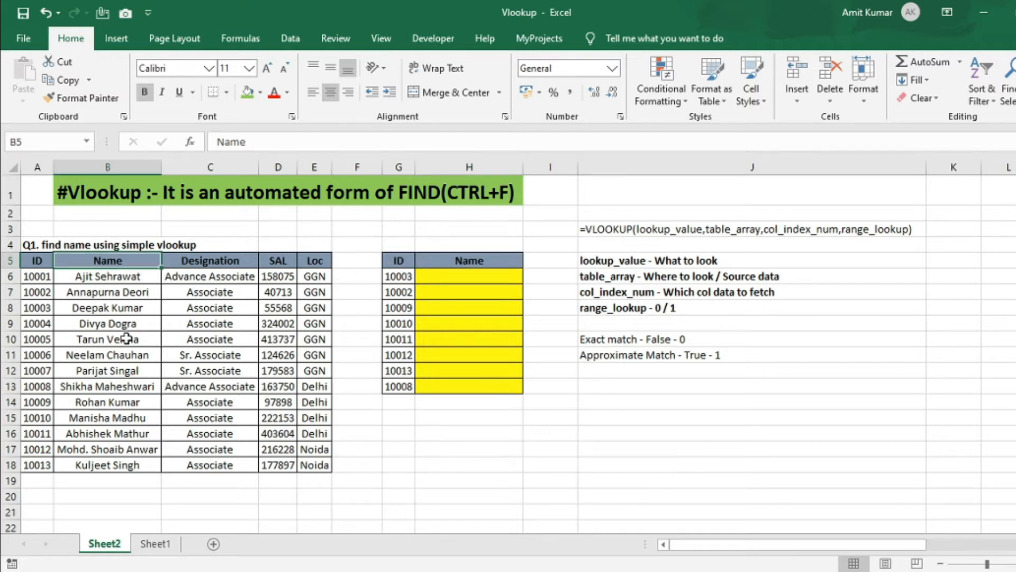
click(38, 261)
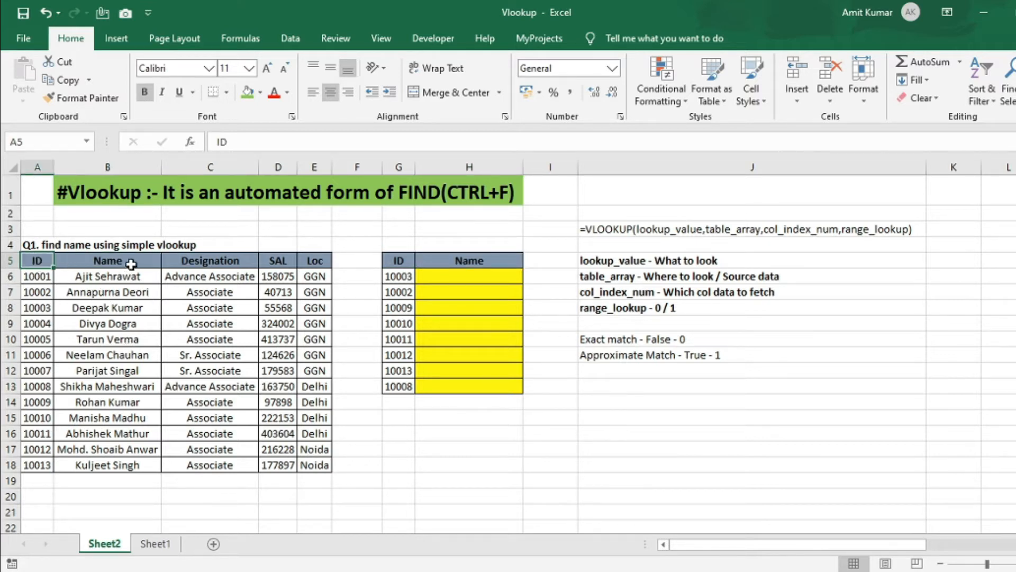
click(129, 263)
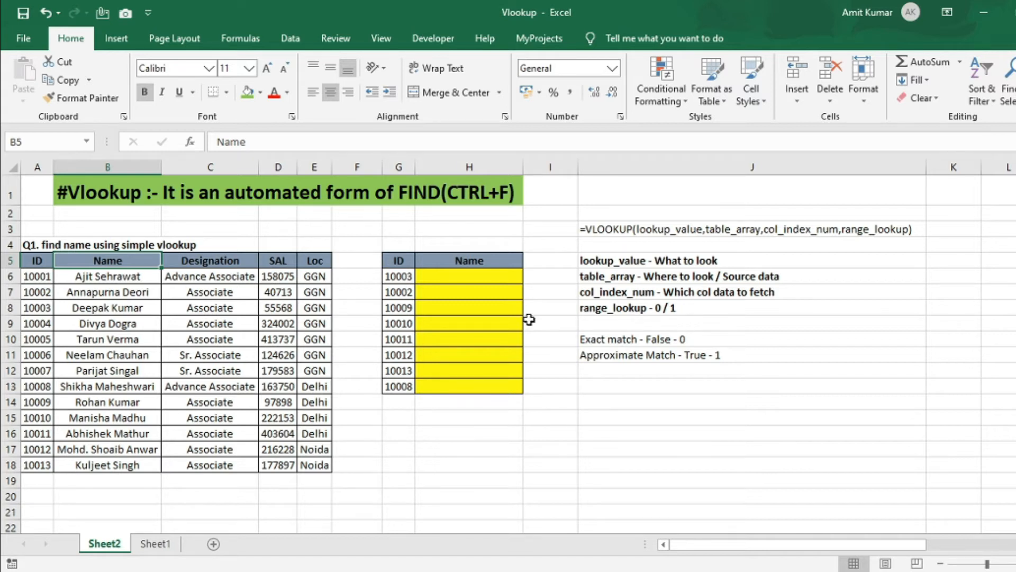
- Compare a lookup ID with the source IDs and review the exact and approximate match notes for range_lookup
click(407, 278)
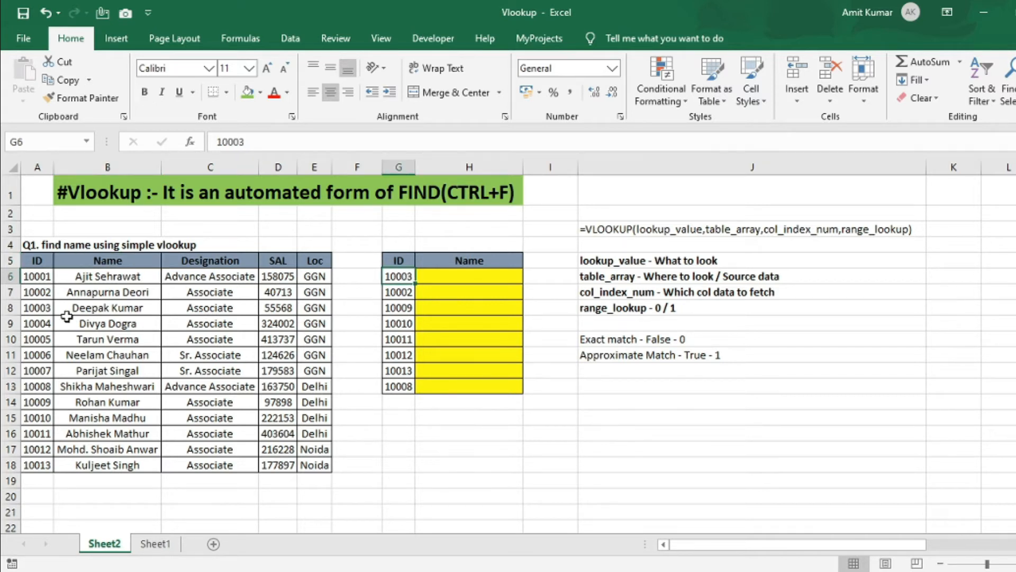
click(47, 321)
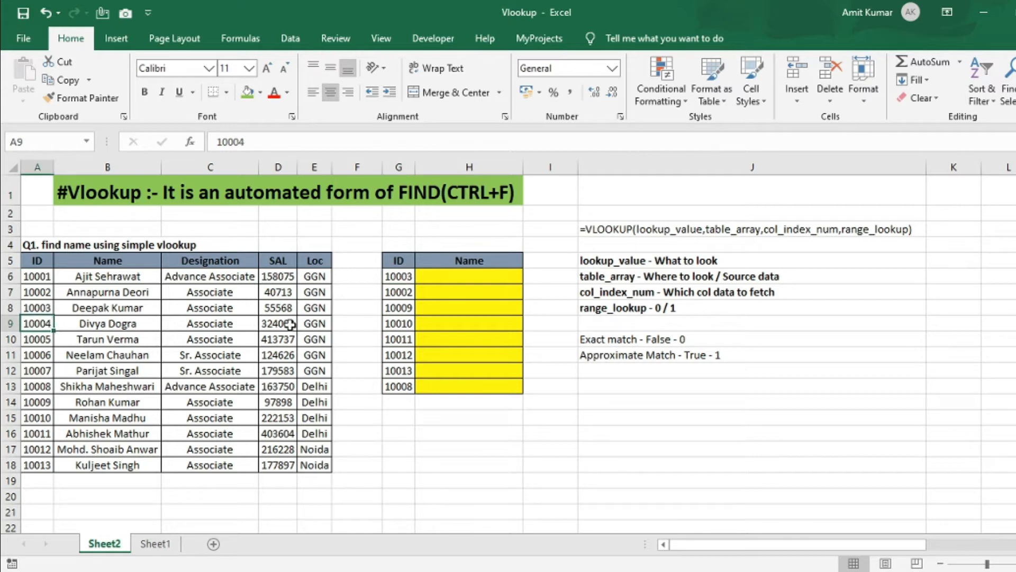
click(694, 339)
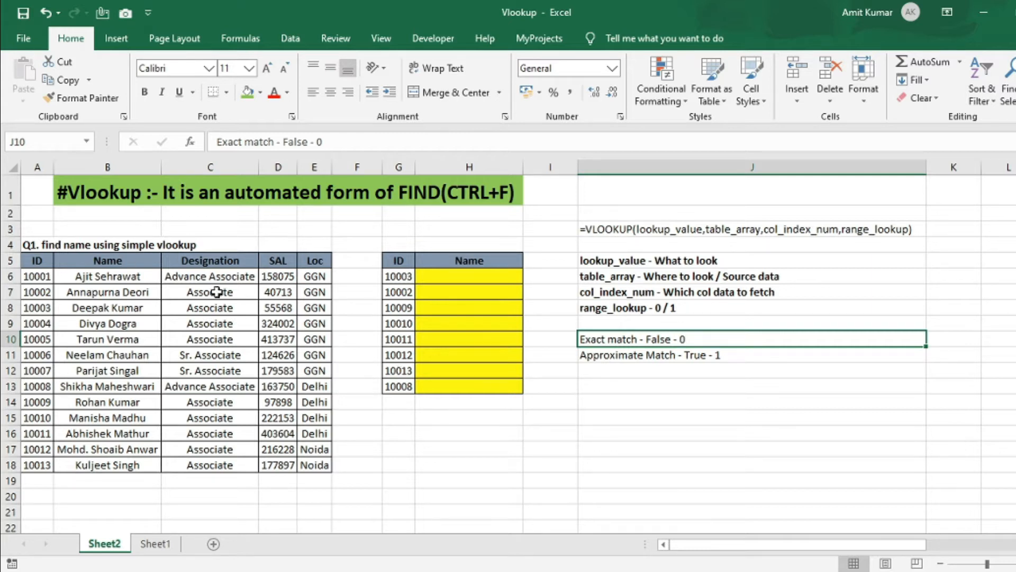
click(715, 354)
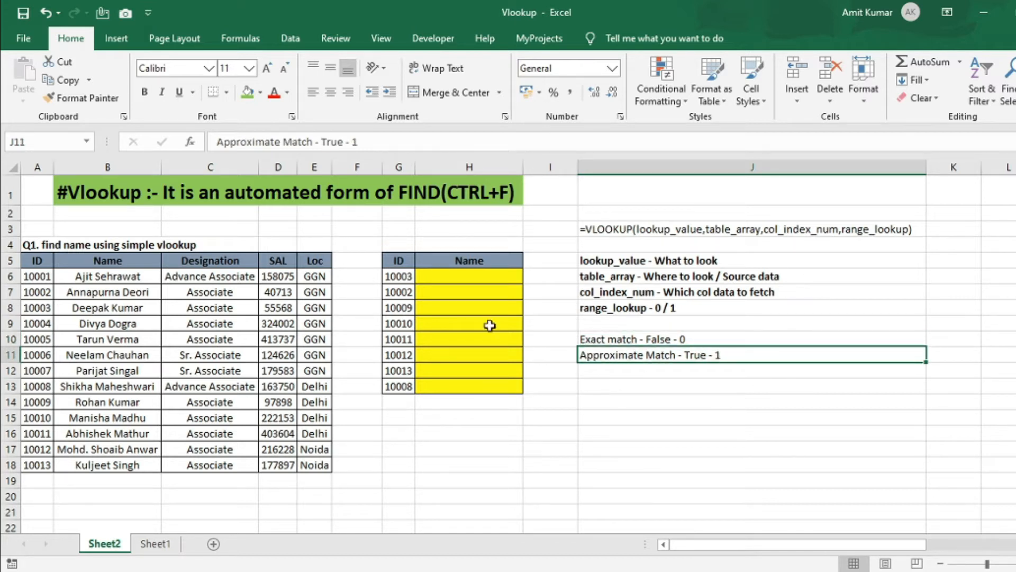
- Begin a VLOOKUP formula in H6 with the ID cell as lookup value, locking only its column as $G6
click(453, 274)
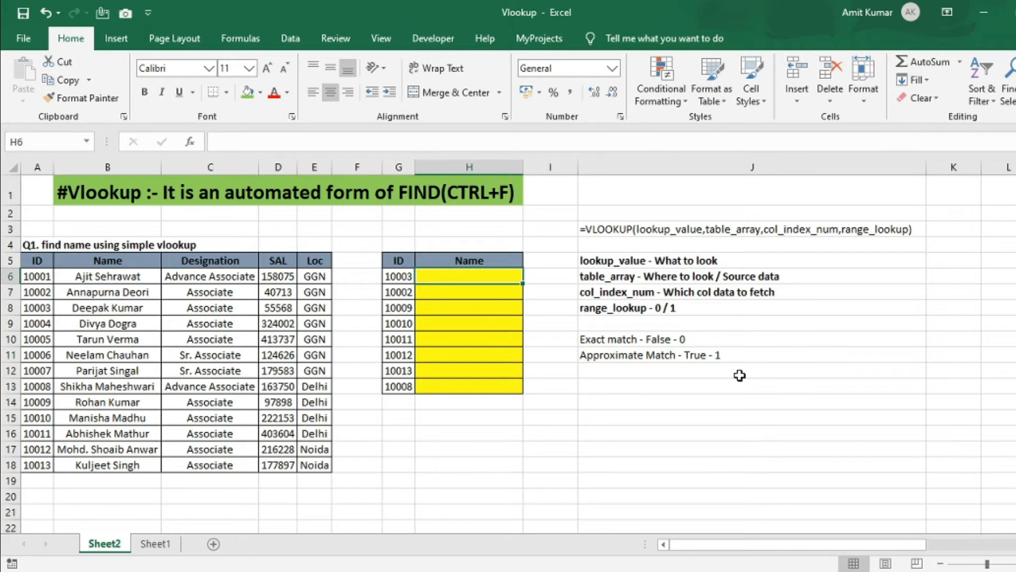
text(=)
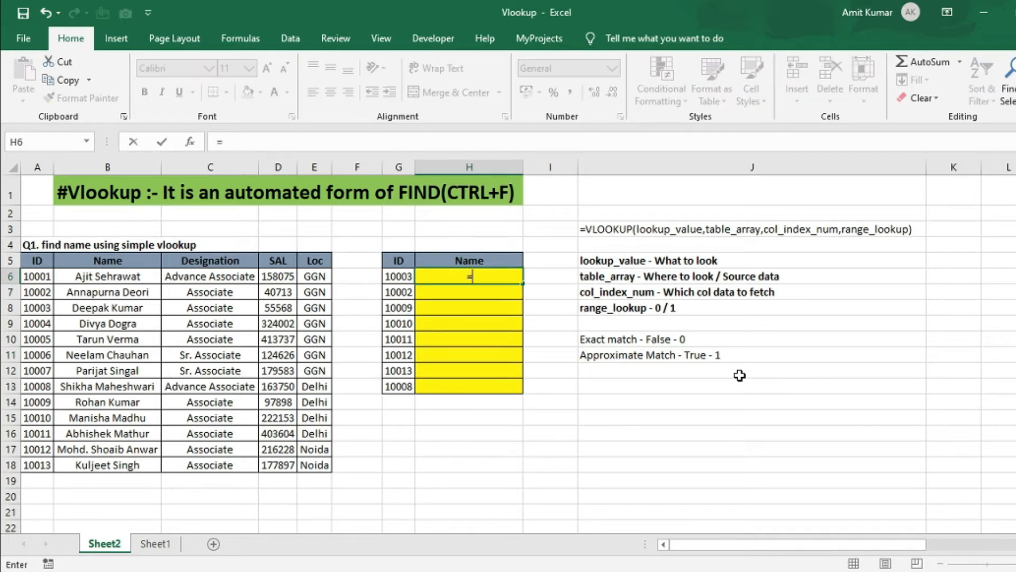
text(vl)
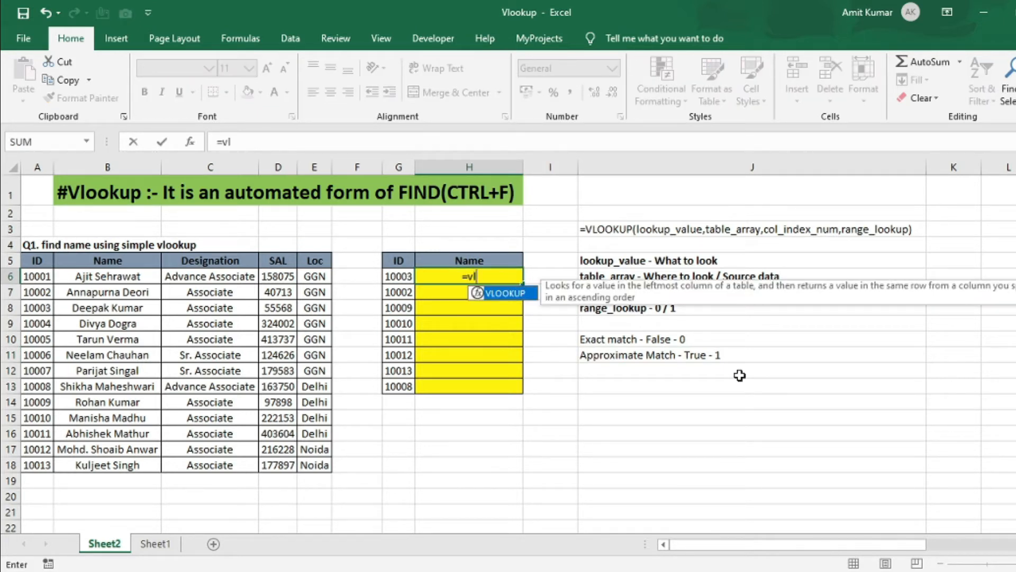
key(Tab)
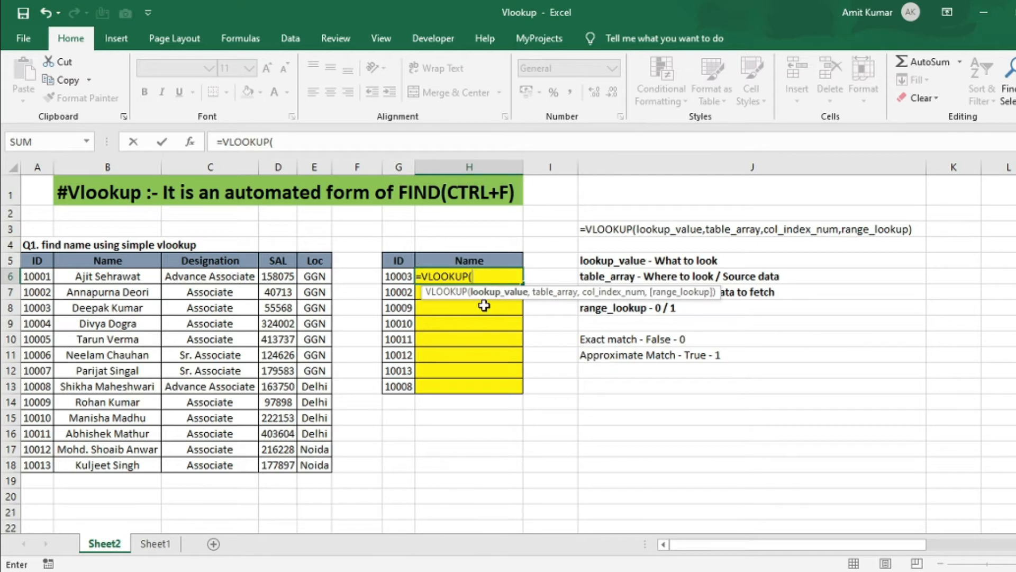
click(398, 276)
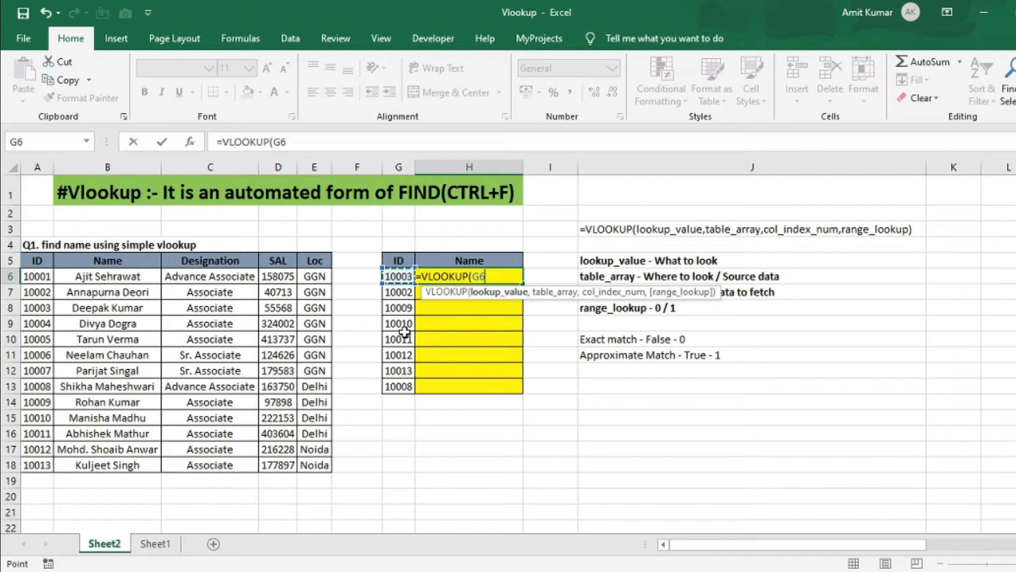
key(F4)
key(F4)
text(,)
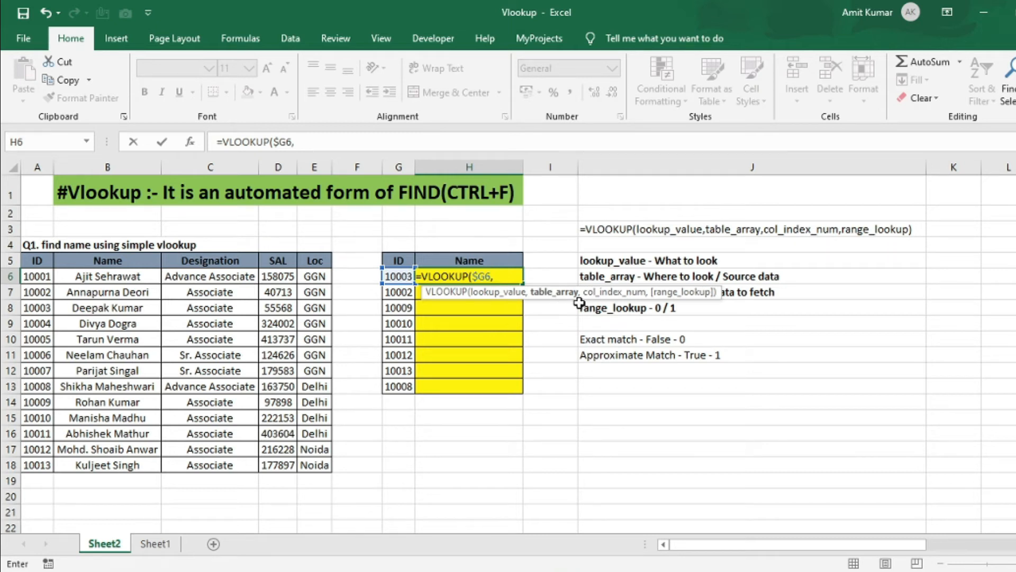
- Complete the H6 VLOOKUP with the absolute table array $A$5:$E$18, column index 2 and exact match 0
drag(29, 262, 314, 468)
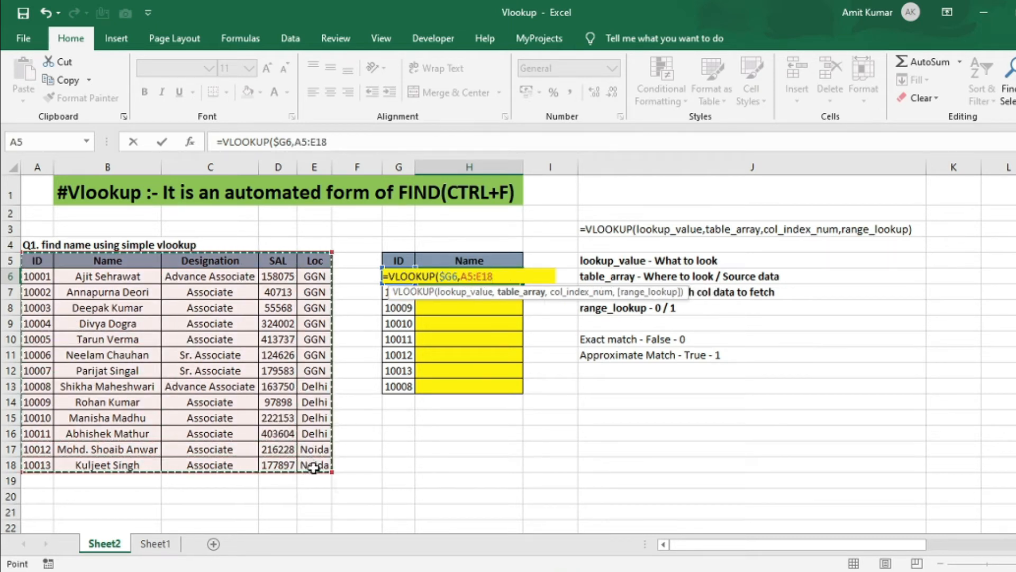
key(F4)
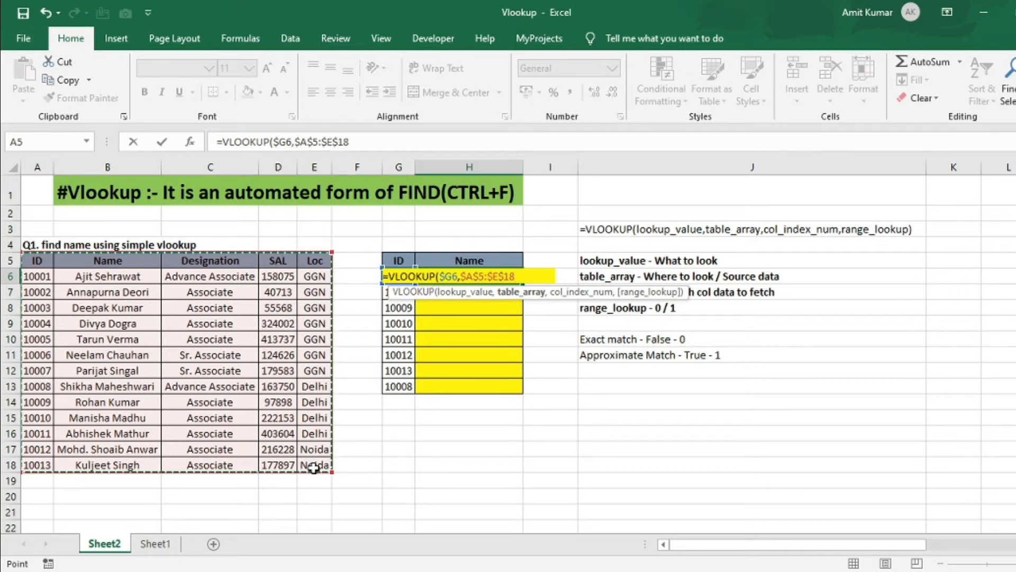
text(,)
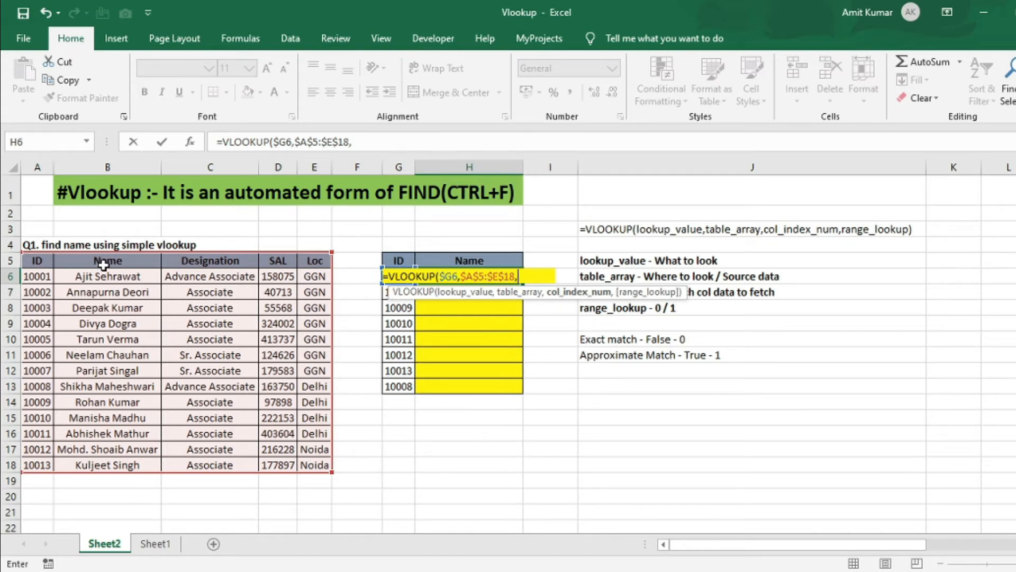
text(2,)
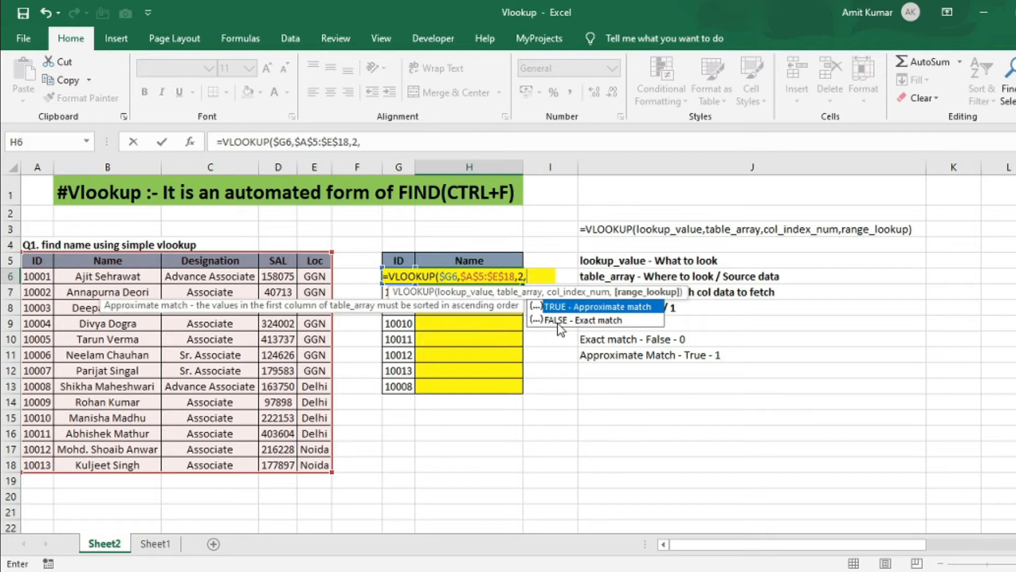
text(0))
key(ctrl+Return)
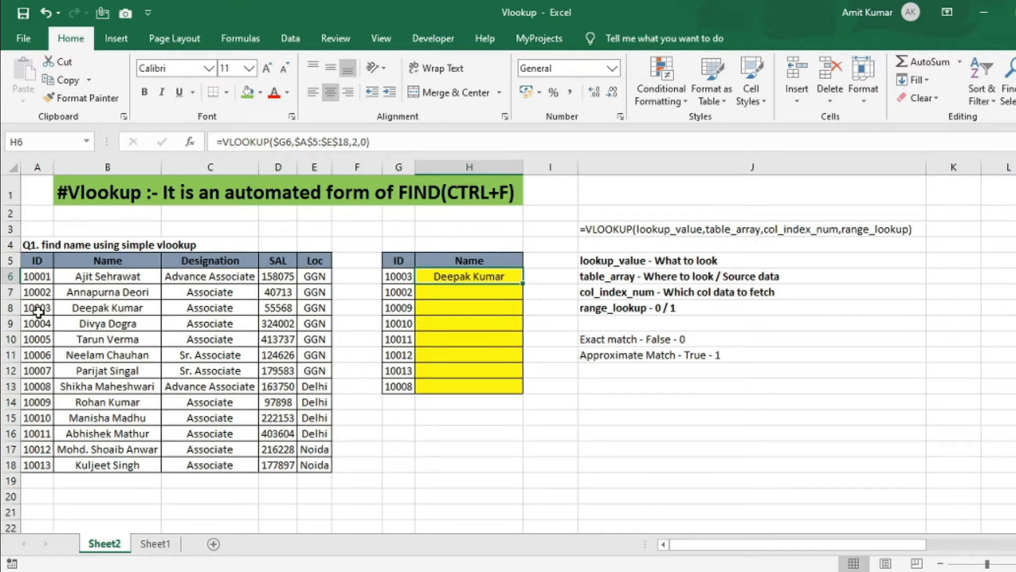
- Fill the VLOOKUP formula from H6 down the Name column through H13
click(389, 291)
key(ctrl+Down)
key(Right)
key(ctrl+shift+Up)
key(ctrl+d)
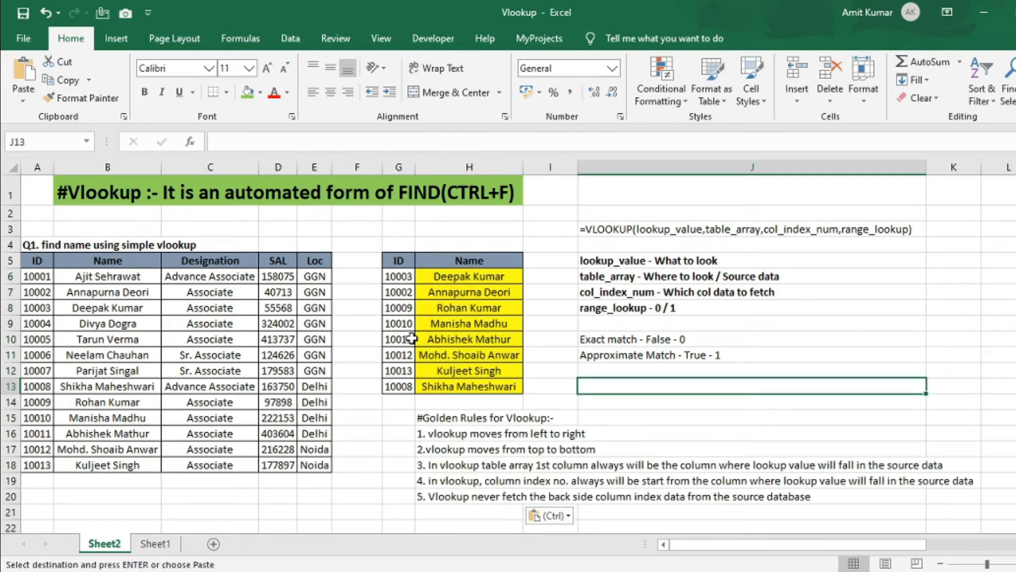
- Review the first two golden rules for VLOOKUP on lookup direction, relating them to the source ID column
click(462, 419)
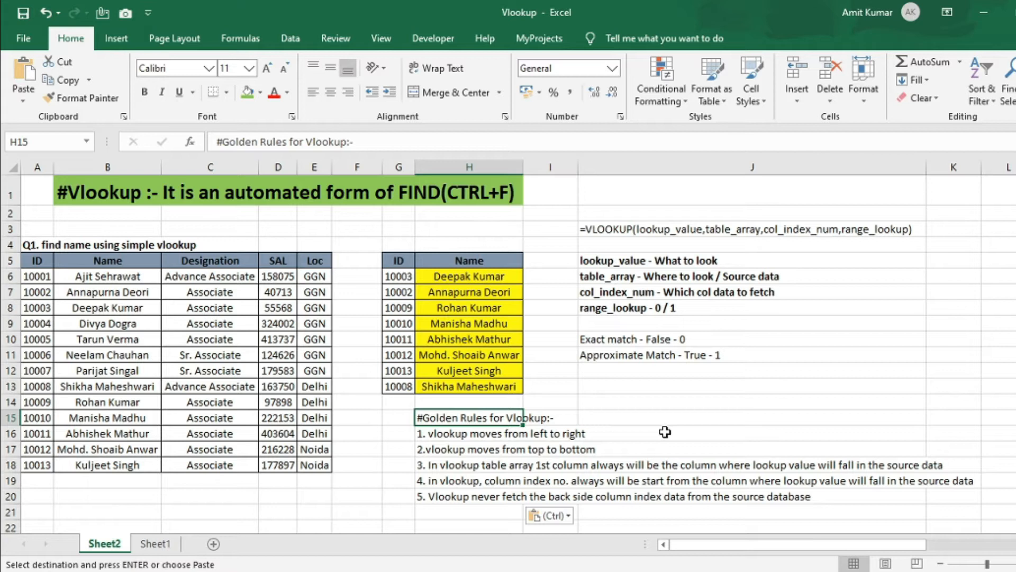
click(484, 433)
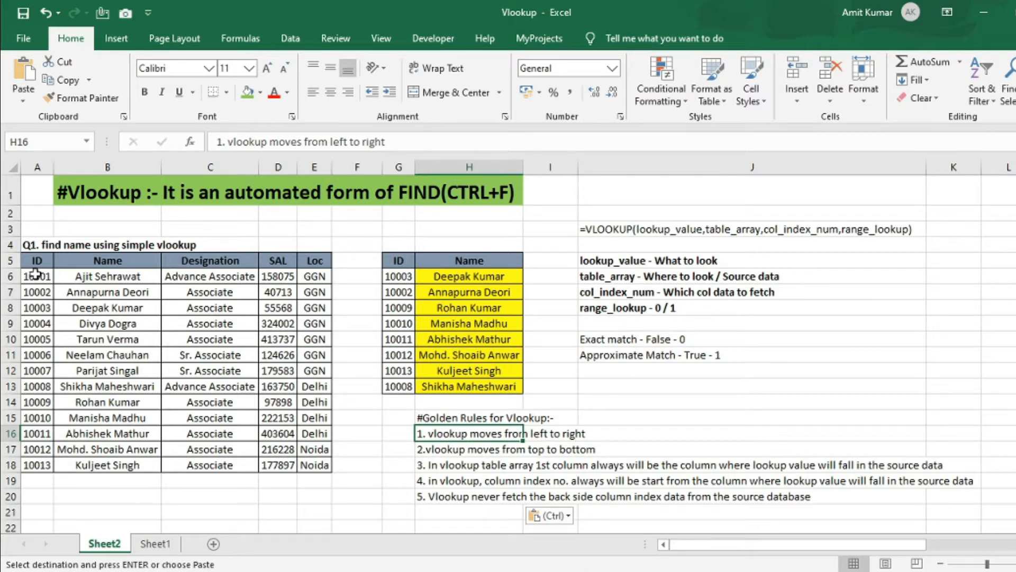
drag(36, 260, 36, 406)
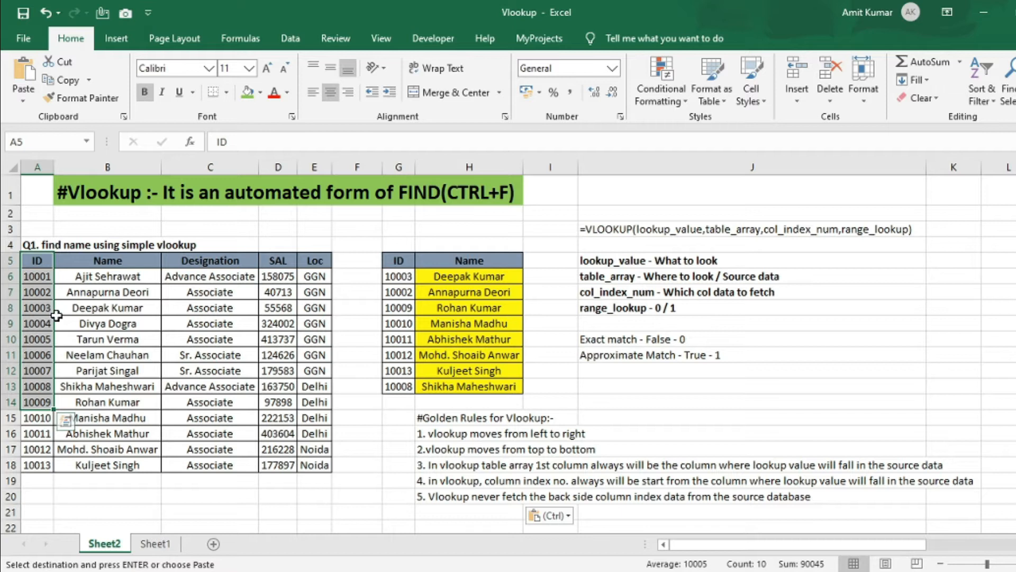
click(444, 450)
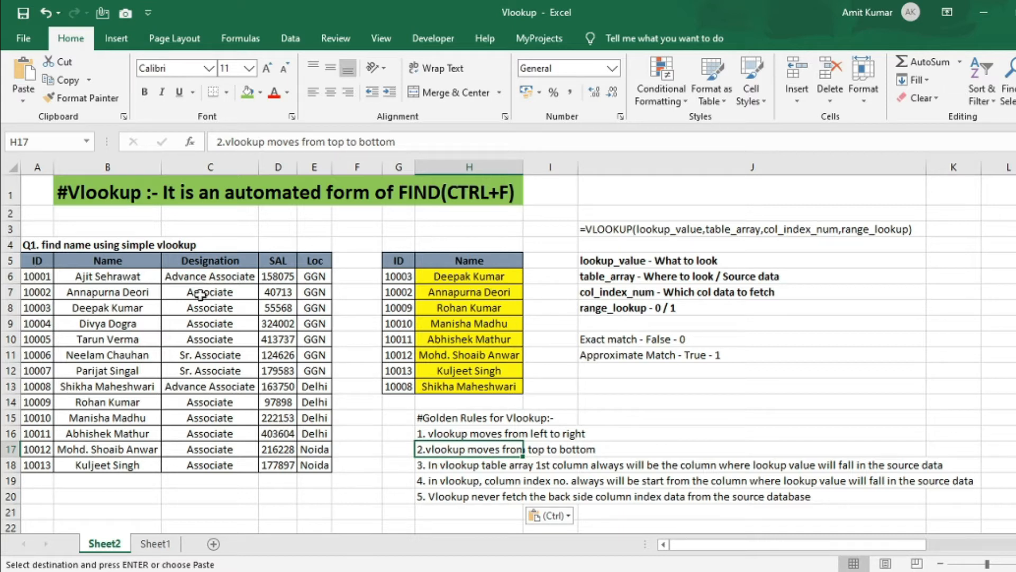
- Copy the ID in A8 over the ID in A10 to create a duplicate in the source table
click(37, 309)
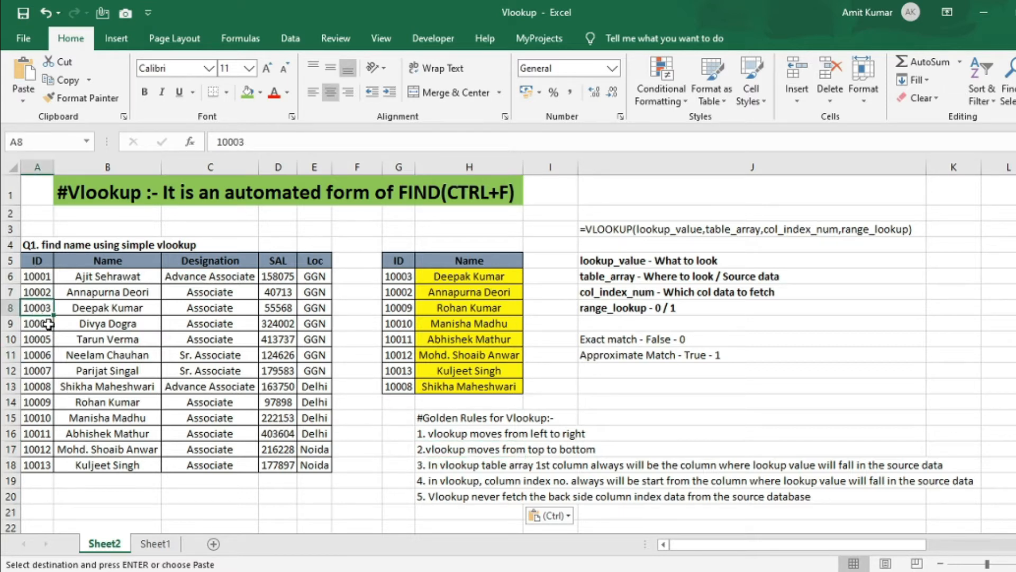
key(ctrl+c)
key(Down)
key(Down)
key(ctrl+v)
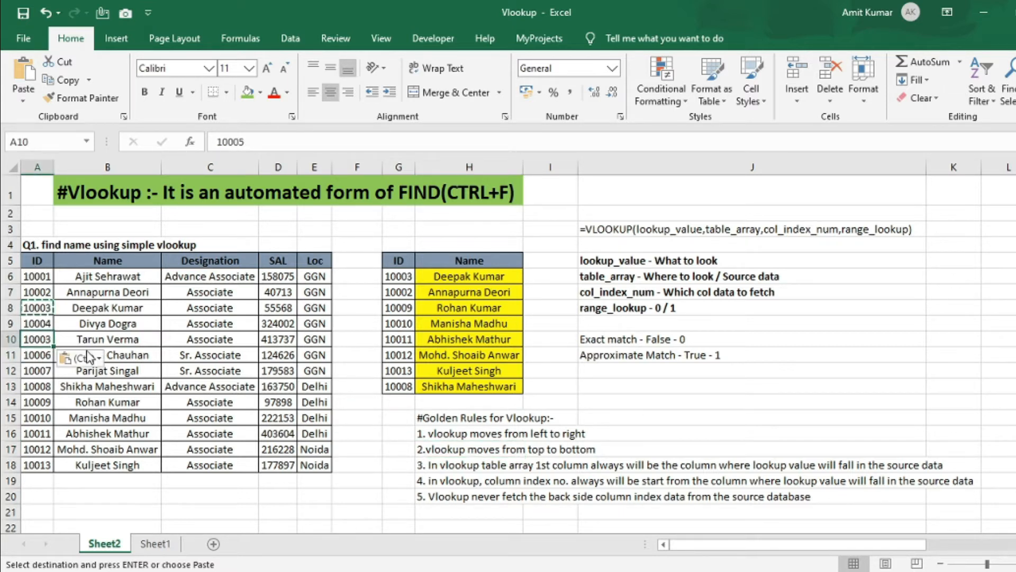
- Compare the names beside the duplicate IDs in rows 8 and 10 with the VLOOKUP in H6
click(91, 338)
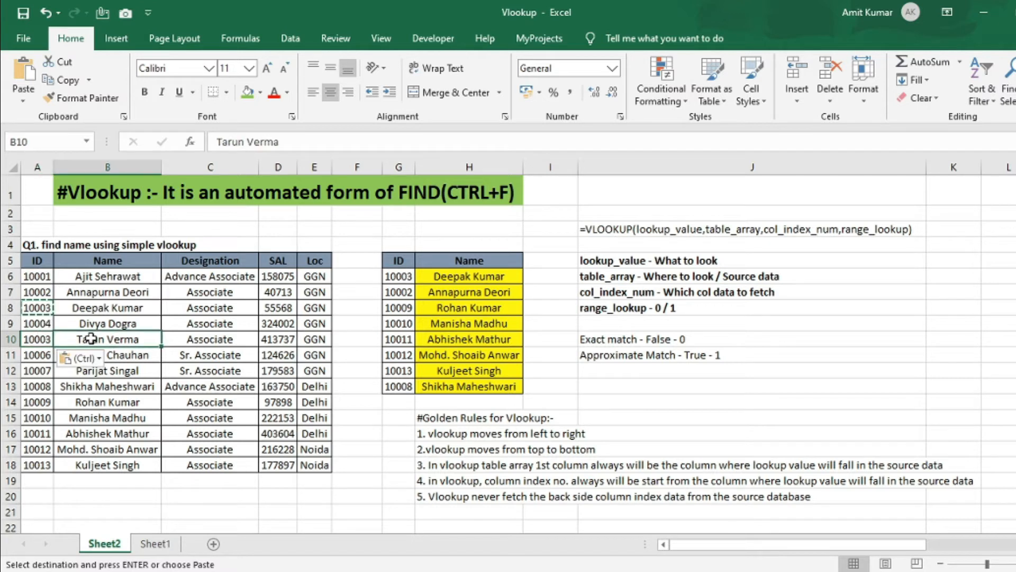
click(42, 308)
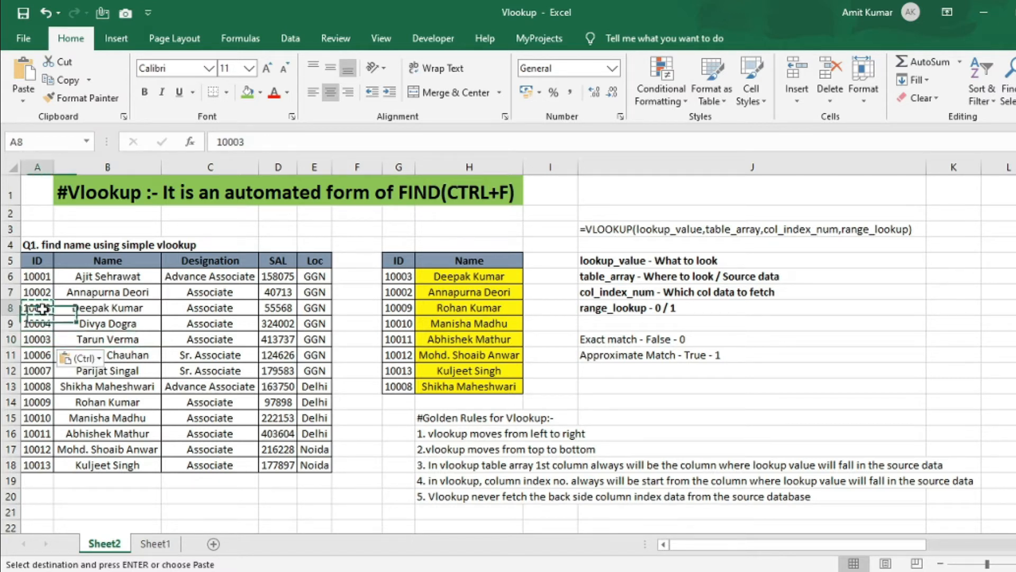
click(119, 310)
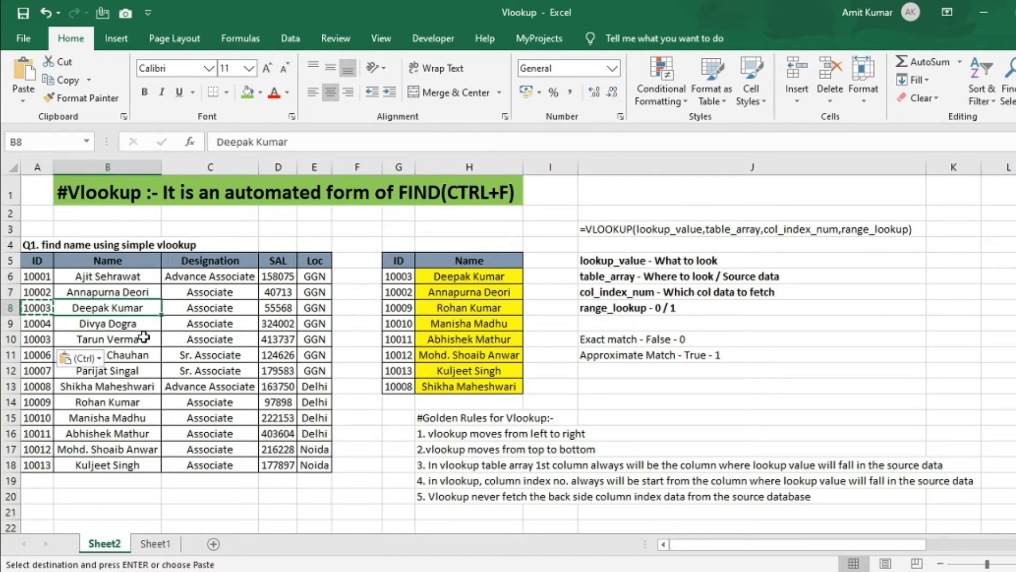
click(32, 340)
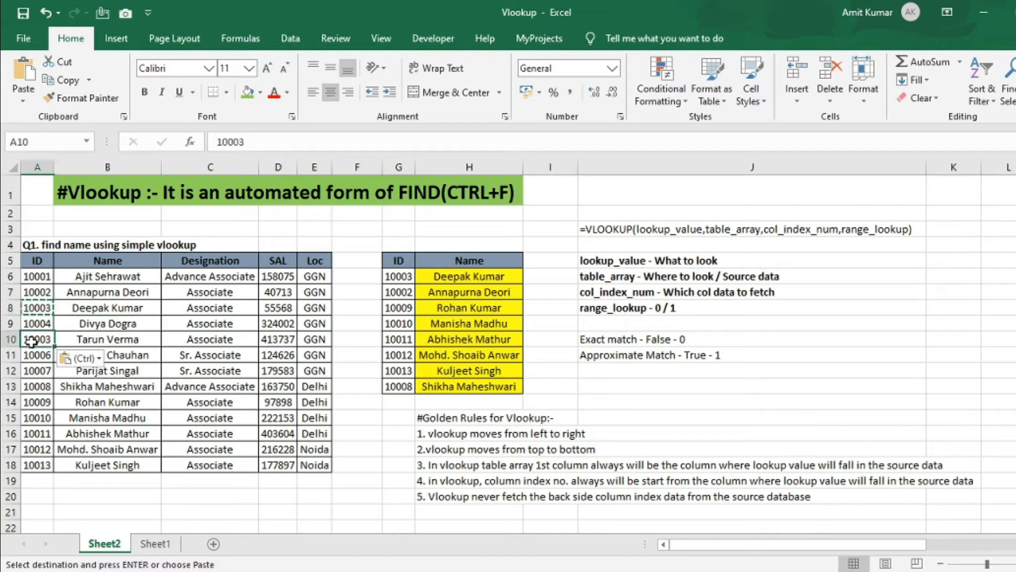
click(122, 337)
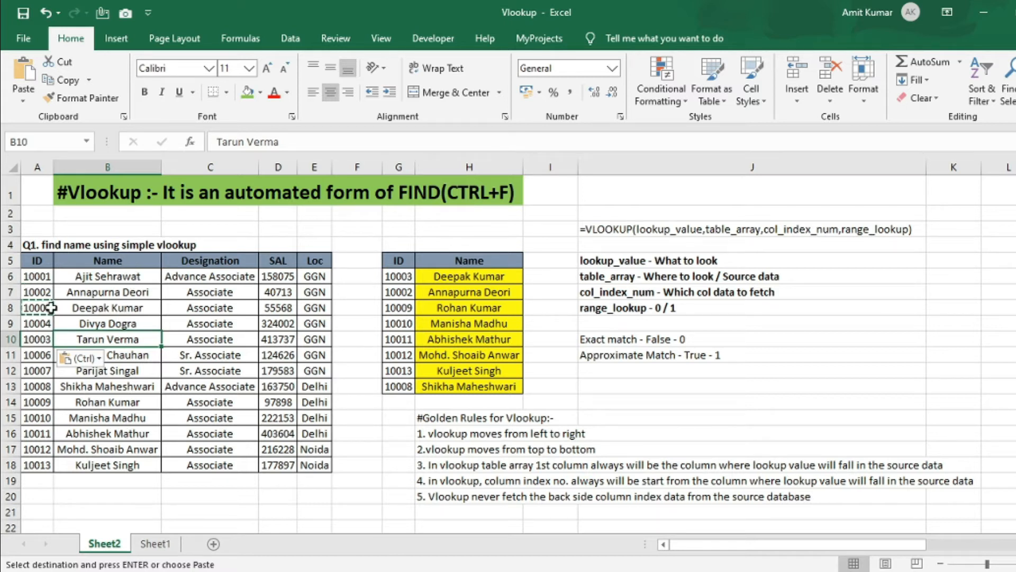
click(469, 278)
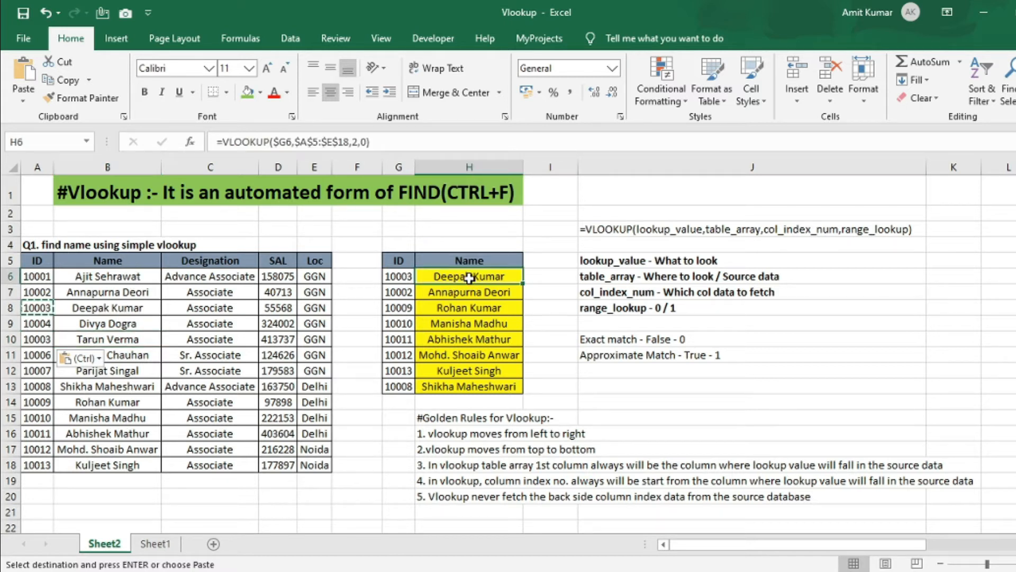
- Examine golden rule 3 on the table array's first column against lookup ID G6 and source table A5:E18
click(442, 466)
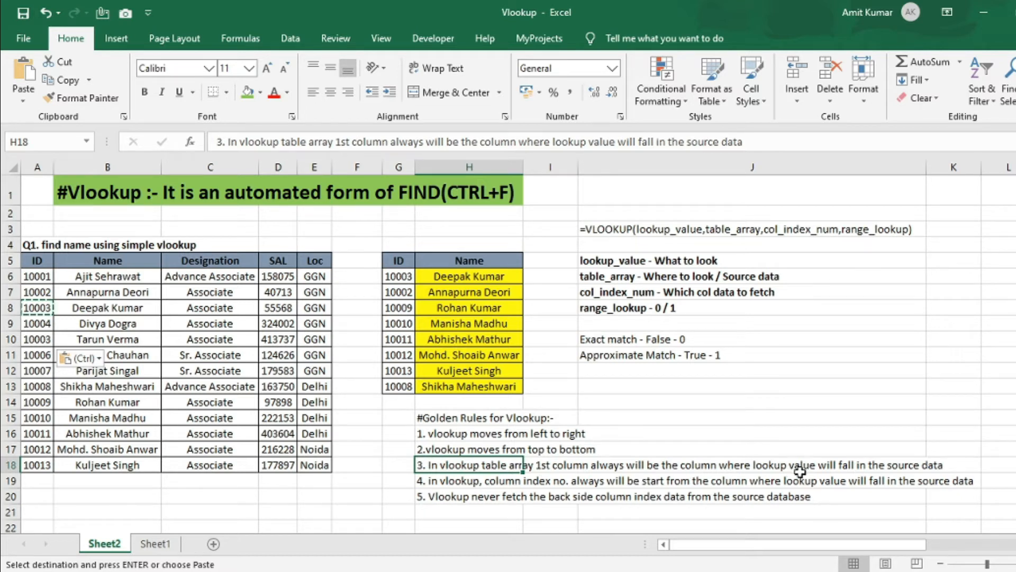
click(413, 276)
click(472, 278)
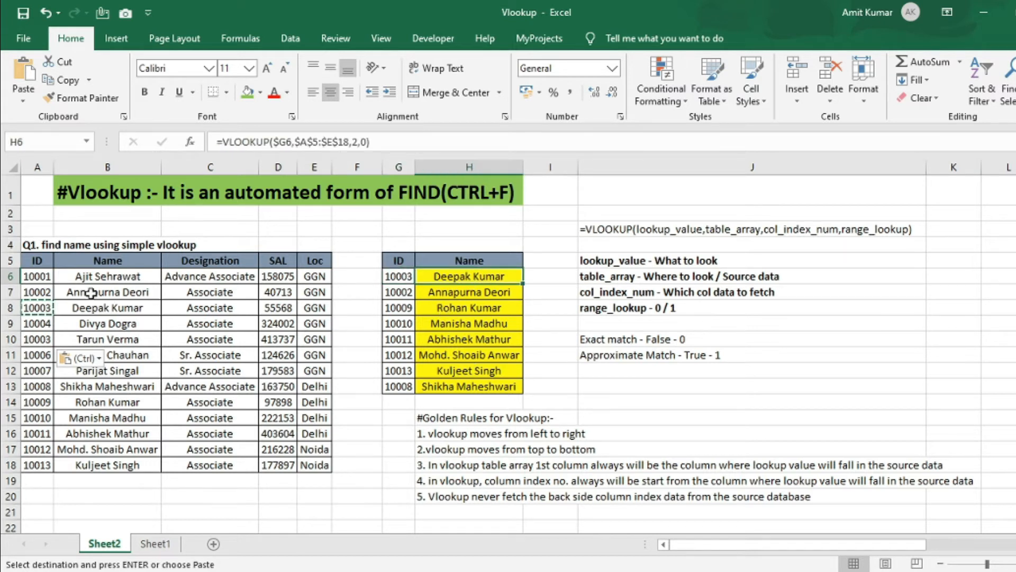
drag(46, 264, 281, 465)
click(404, 273)
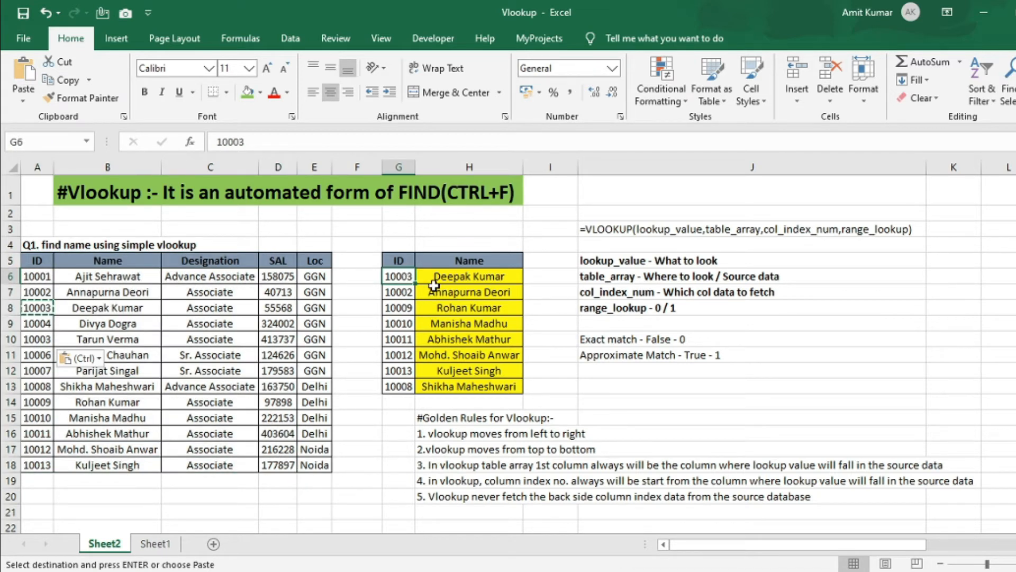
drag(43, 260, 317, 464)
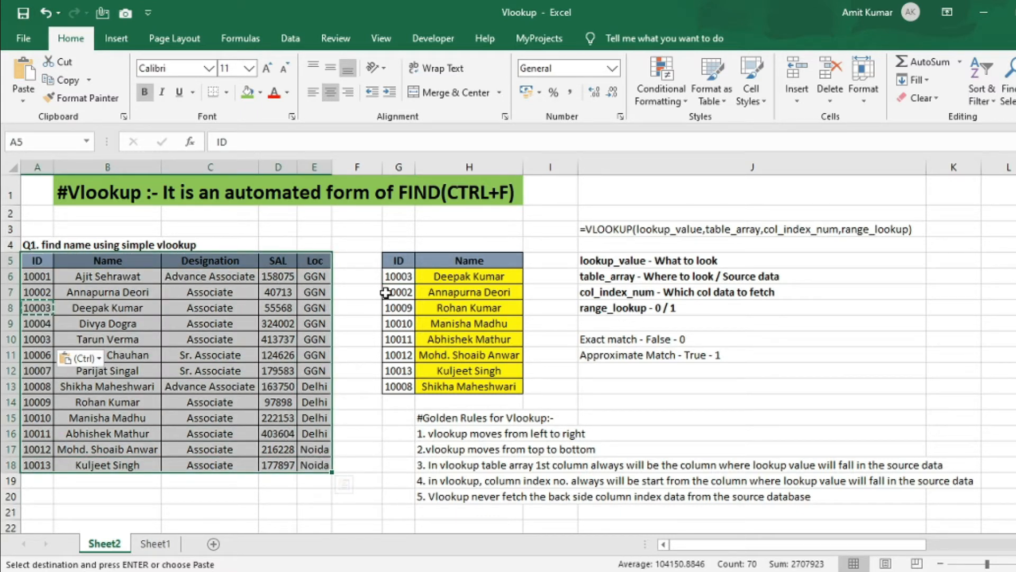
click(400, 277)
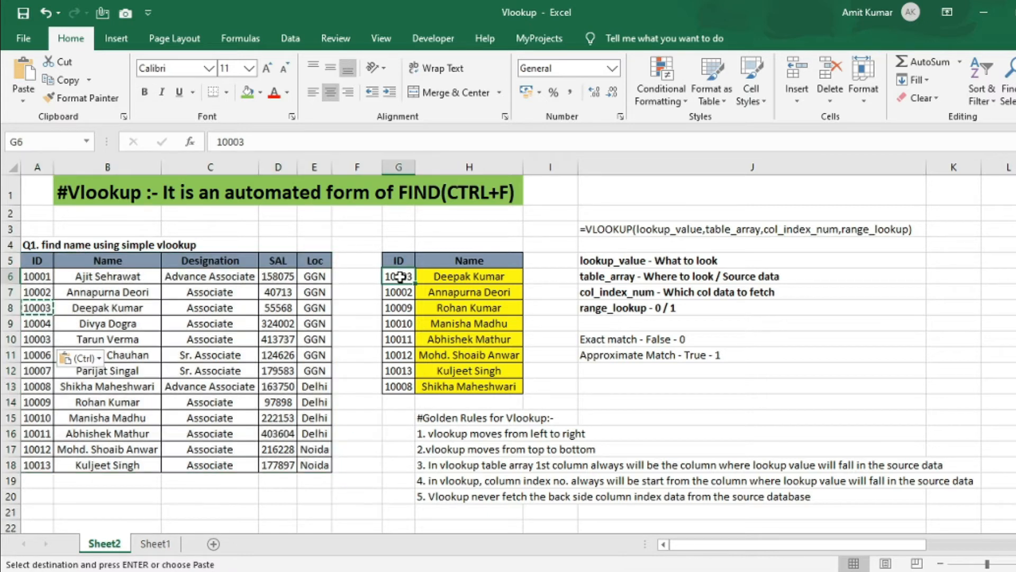
- Review golden rules 4 and 5 on column index numbering and back-side columns against the source table and the H6 formula
click(452, 484)
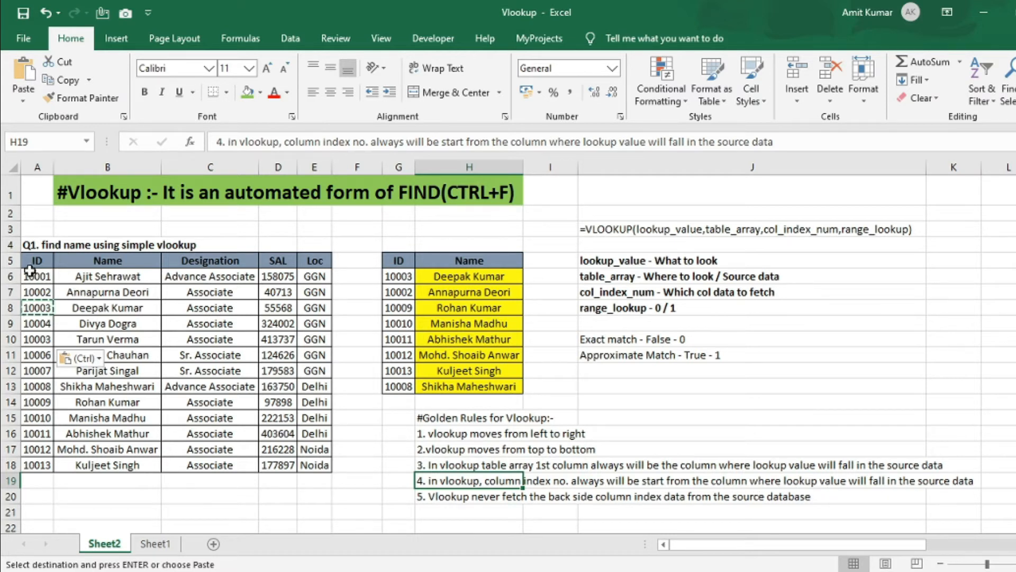
drag(31, 260, 317, 465)
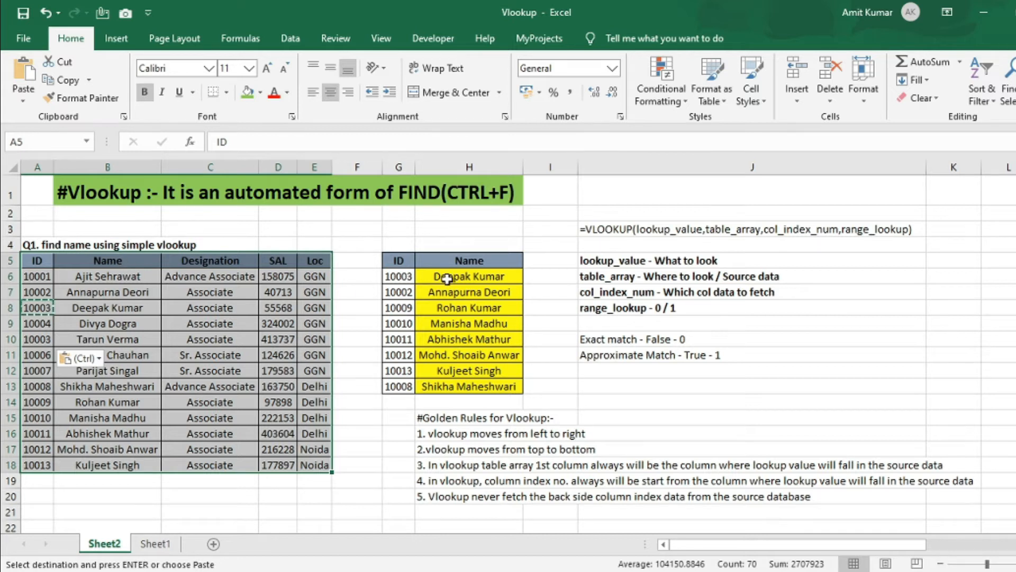
click(447, 278)
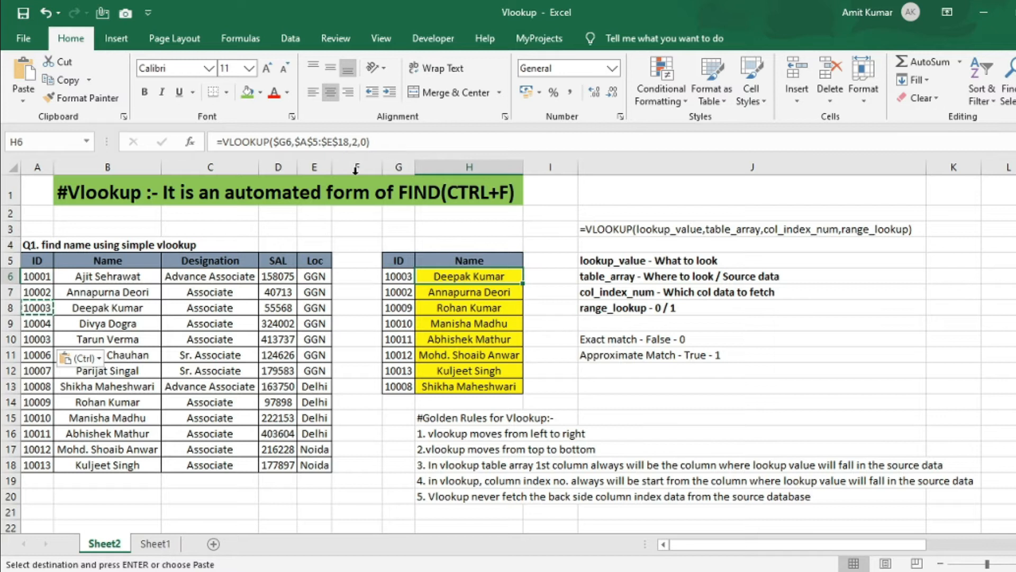
click(458, 497)
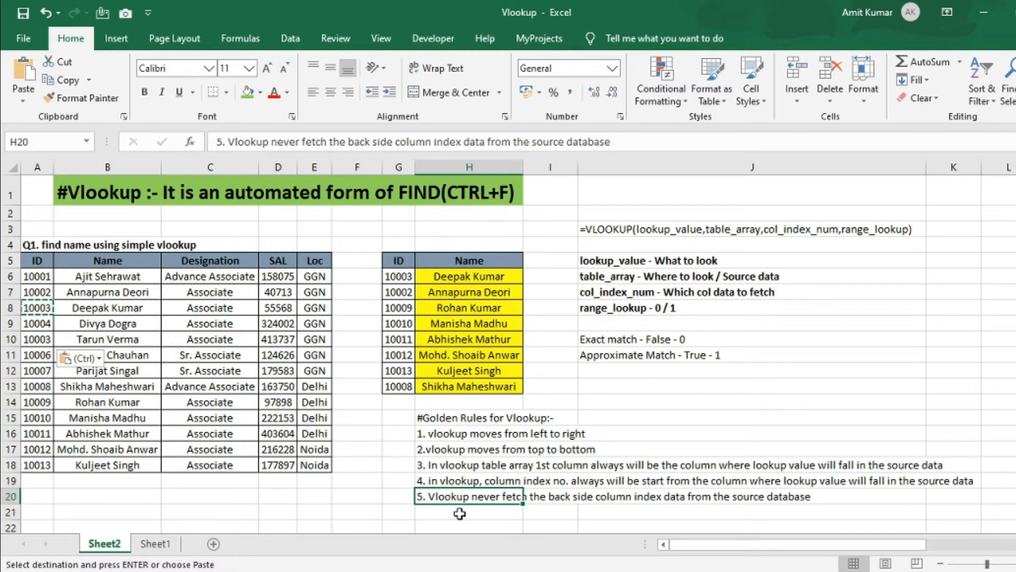
drag(42, 261, 37, 449)
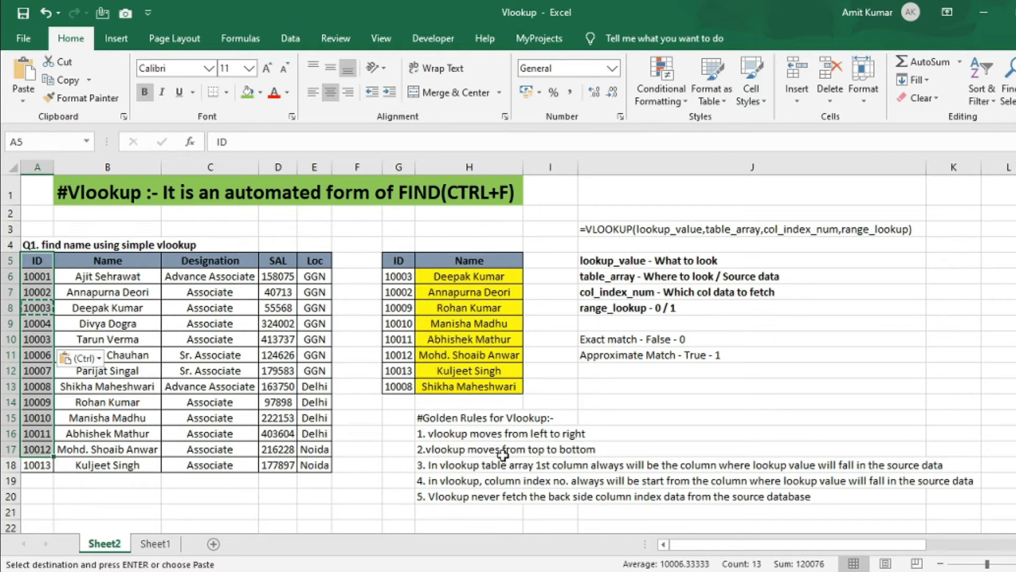
drag(470, 434, 469, 496)
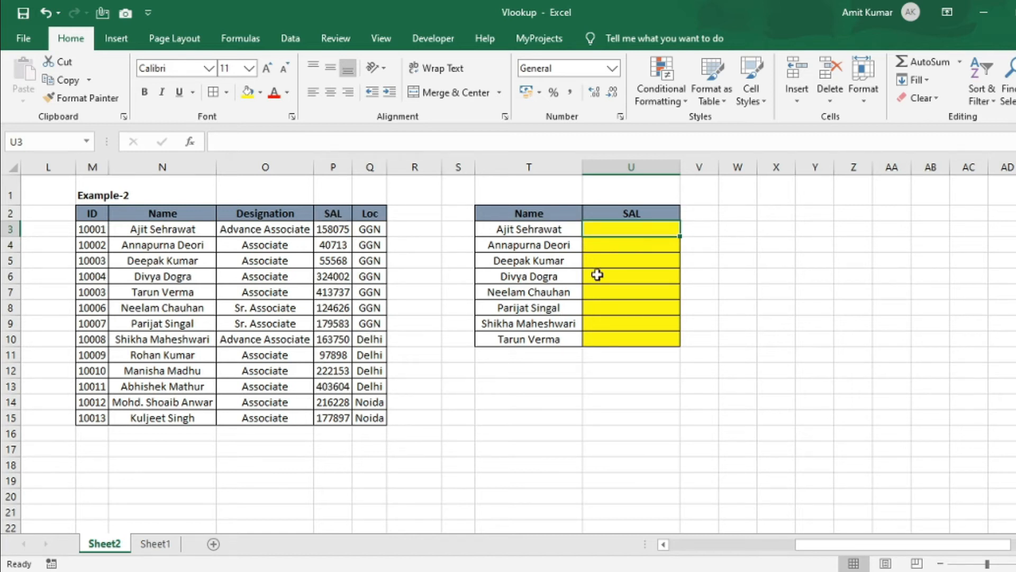
- Begin a VLOOKUP formula in U3 with the name cell as lookup value, locking only its column as $T3
text(=vl)
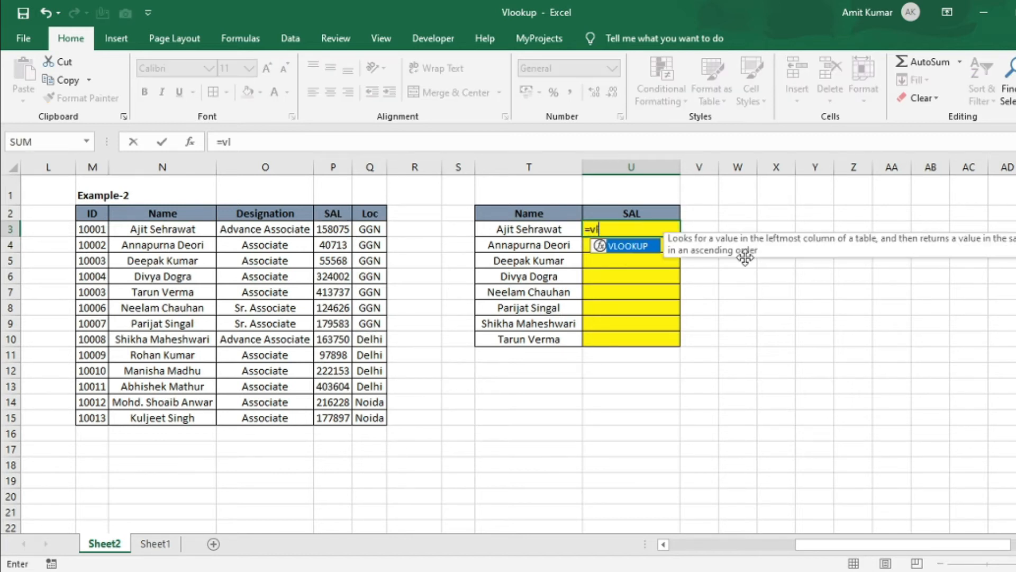
key(Tab)
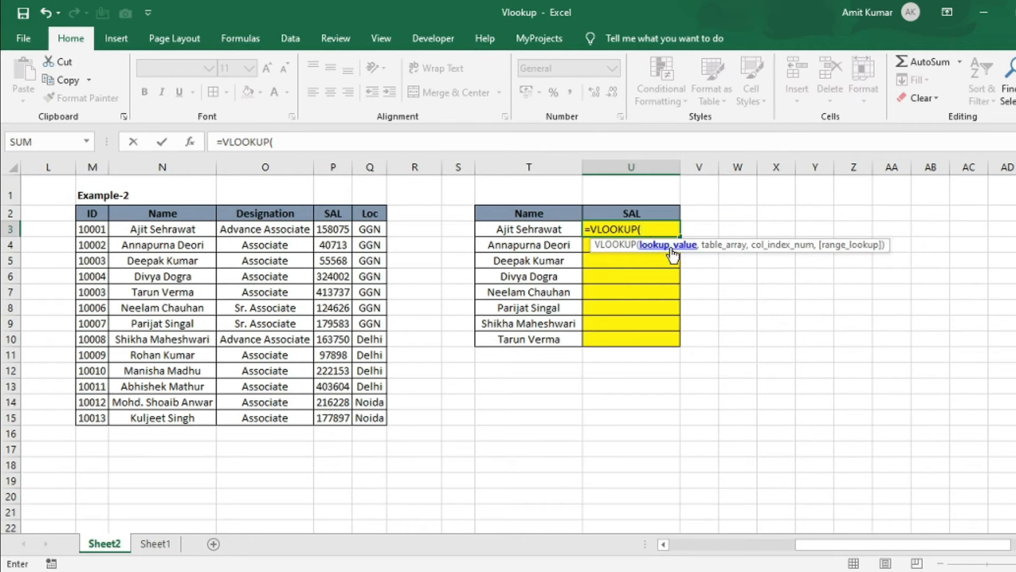
click(538, 232)
key(F4)
key(F4)
key(F4)
text(,)
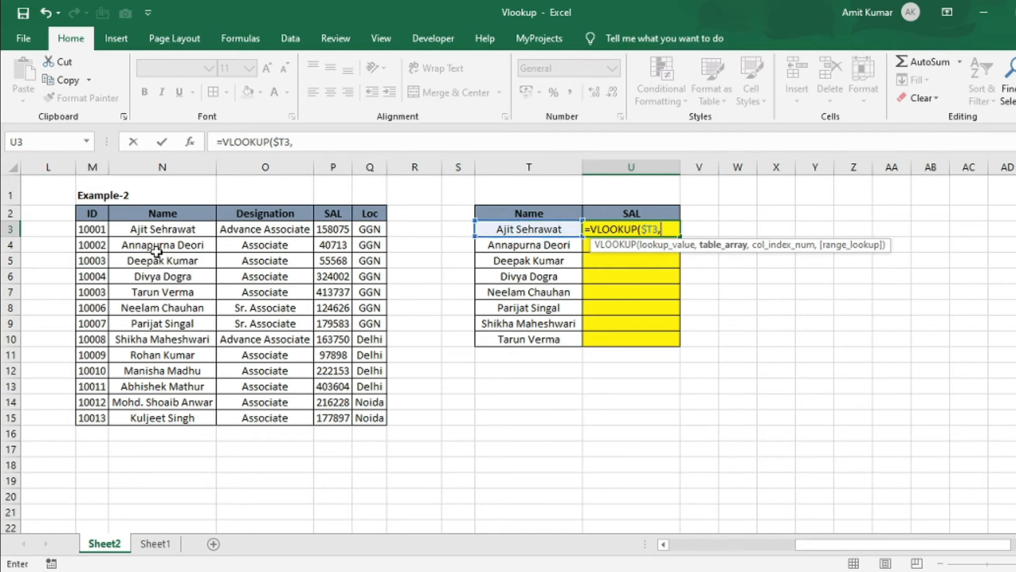
- Complete the U3 VLOOKUP with the absolute table array $N$2:$Q$15, column index 3 and exact match FALSE
click(150, 214)
drag(152, 217, 368, 422)
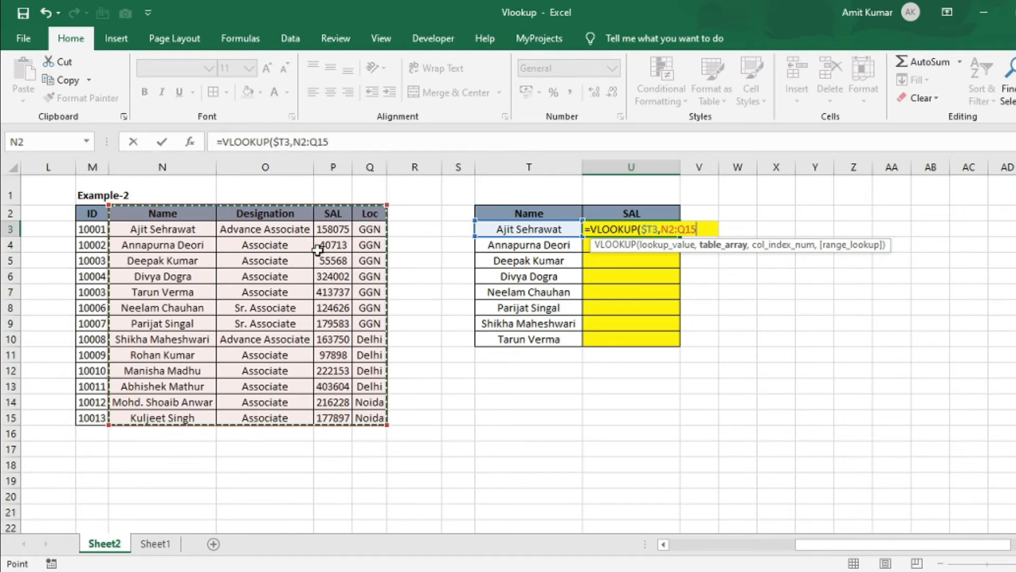
key(F4)
text(,3)
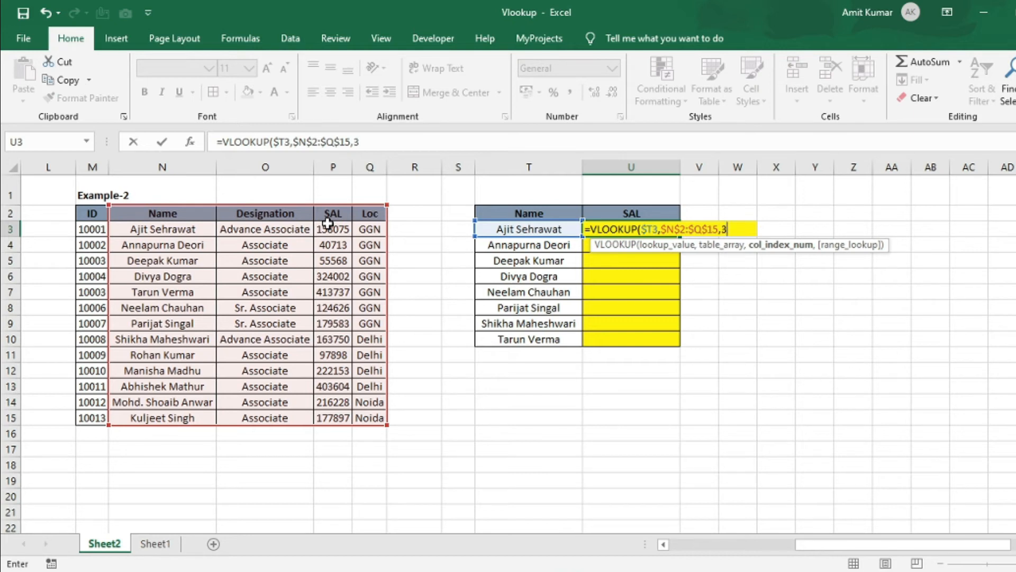
text(,)
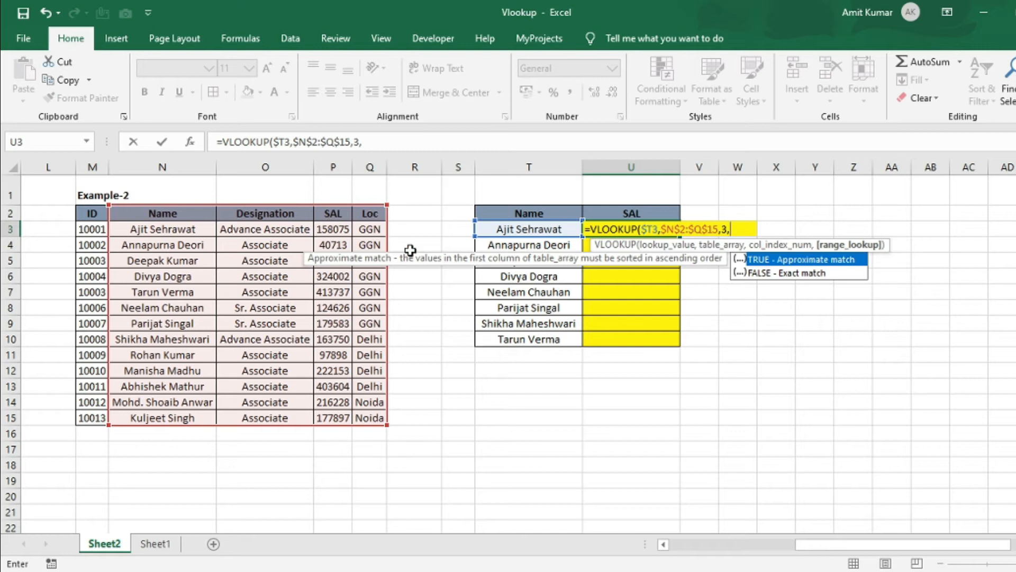
click(769, 273)
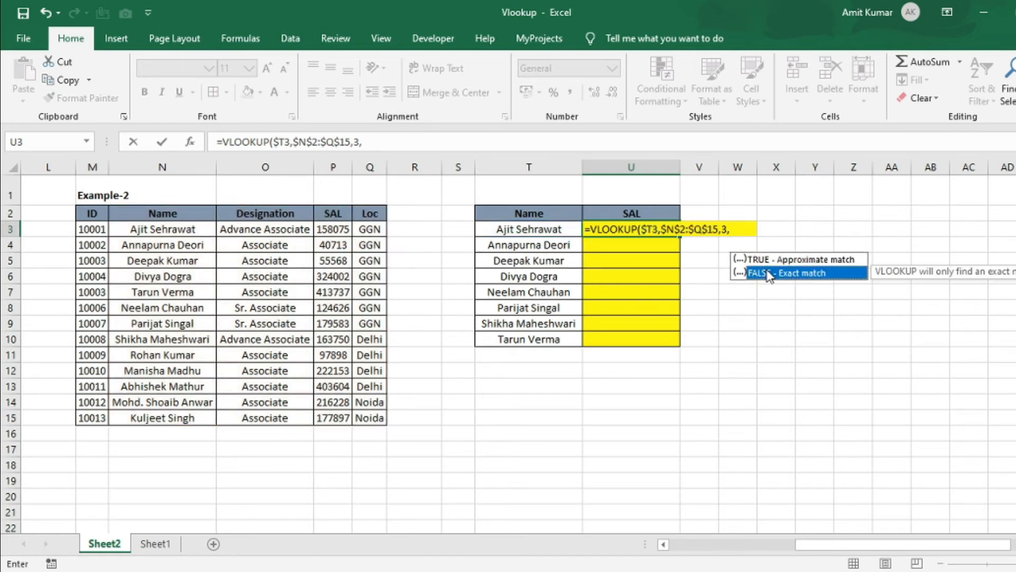
double_click(768, 274)
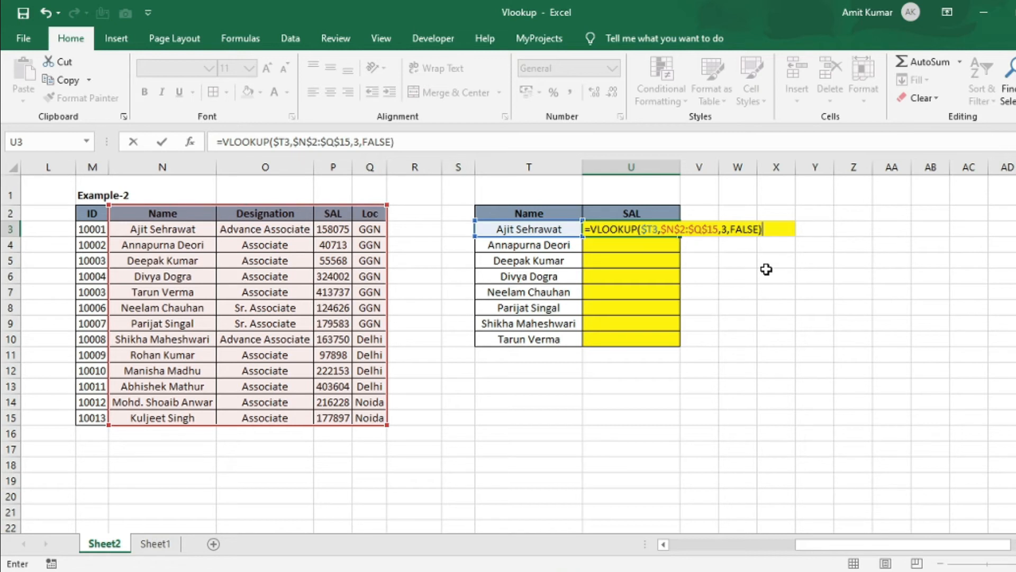
key(Return)
- Fill the VLOOKUP formula from U3 down the SAL column through U10 and open the U3 formula for review
key(Left)
key(ctrl+Down)
key(Right)
key(ctrl+shift+Up)
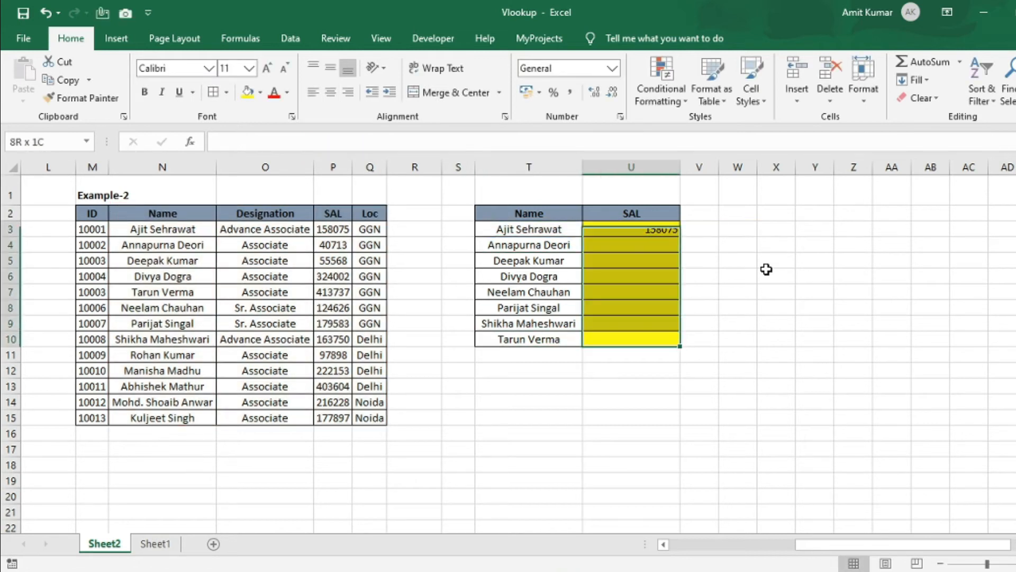
key(ctrl+d)
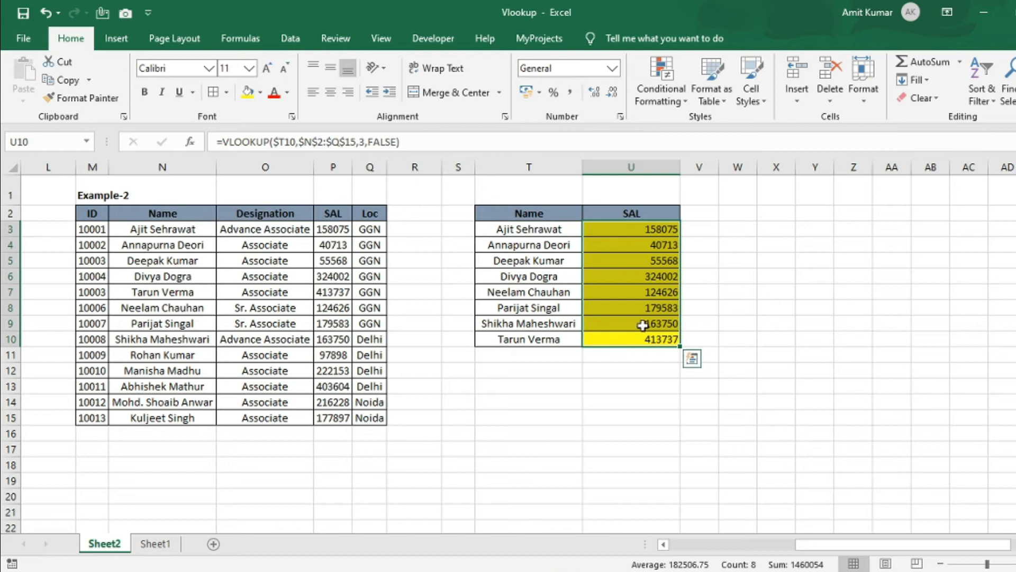
click(648, 230)
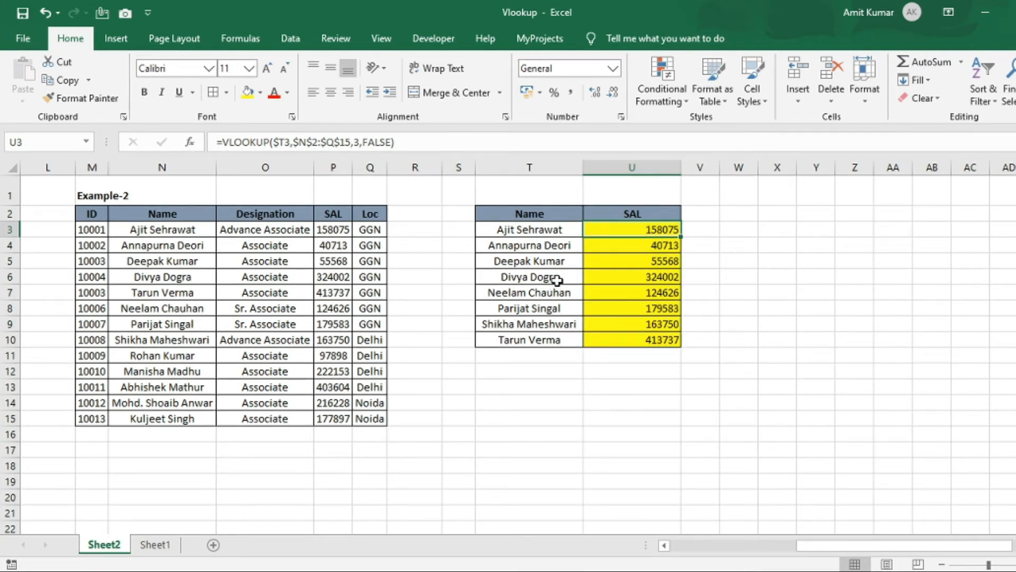
key(F2)
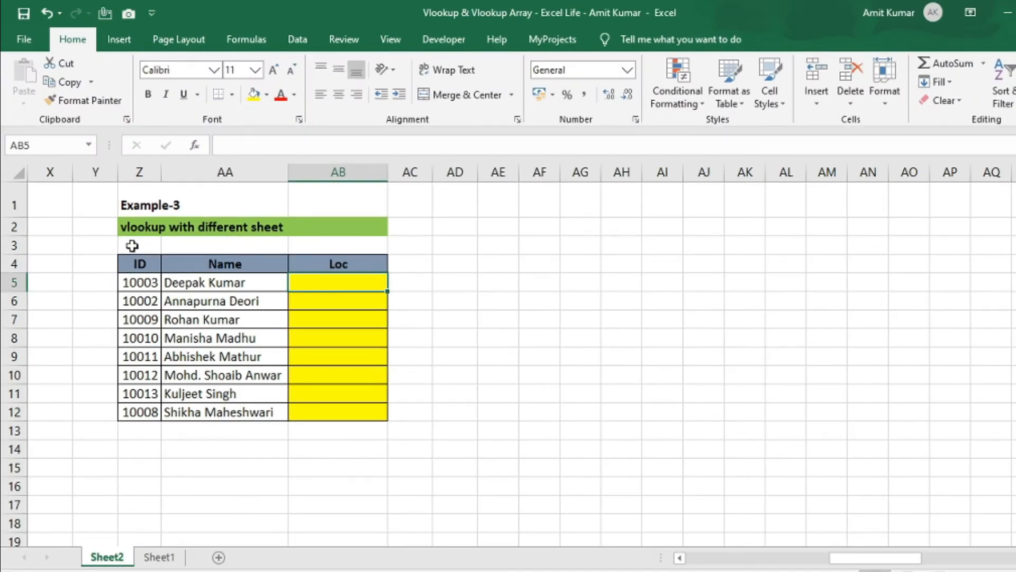
- Compare the Example-3 table with the Sheet1 data and begin a VLOOKUP in AB5 using the name cell $AA5 as lookup value
click(148, 227)
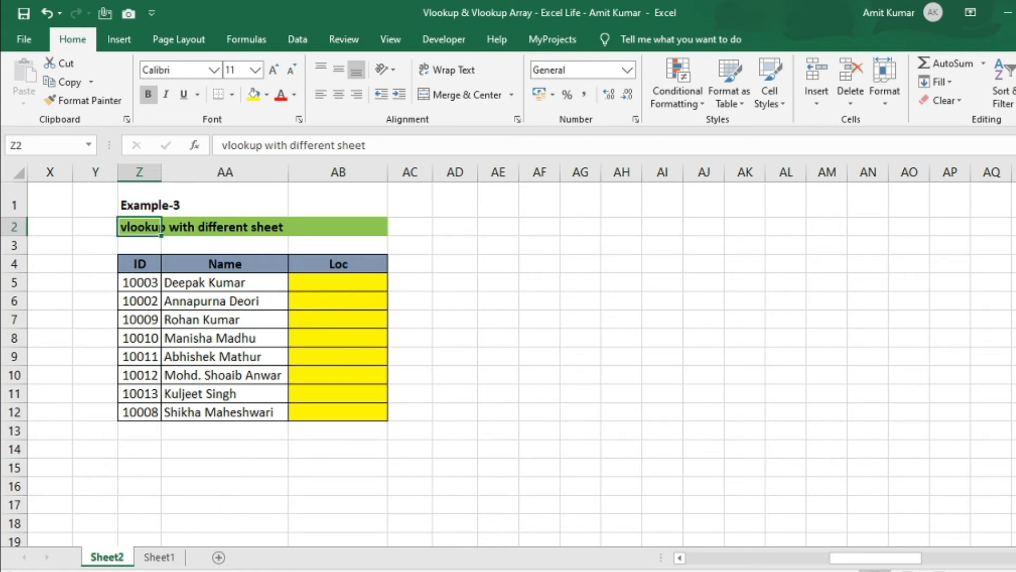
click(159, 559)
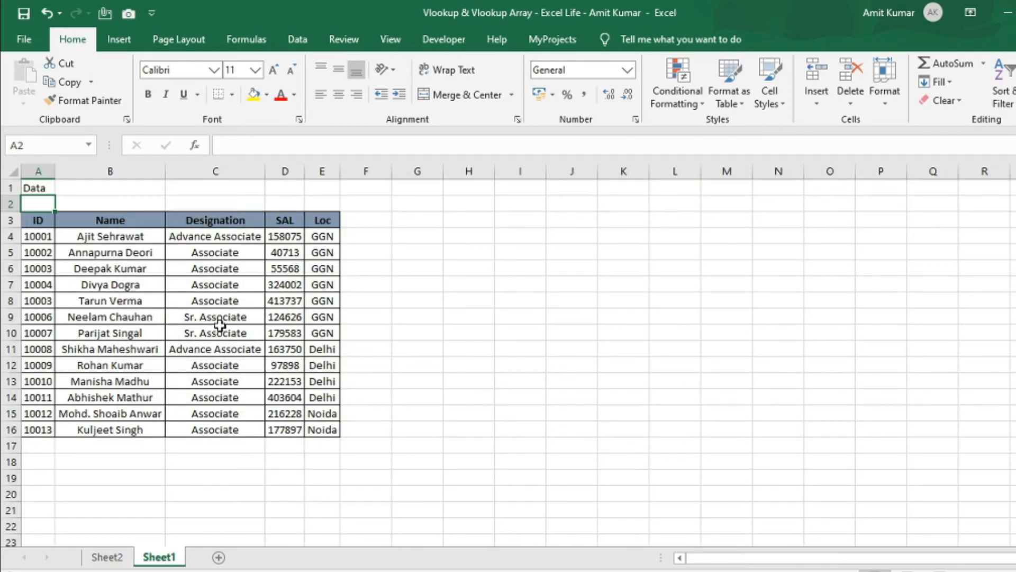
click(108, 556)
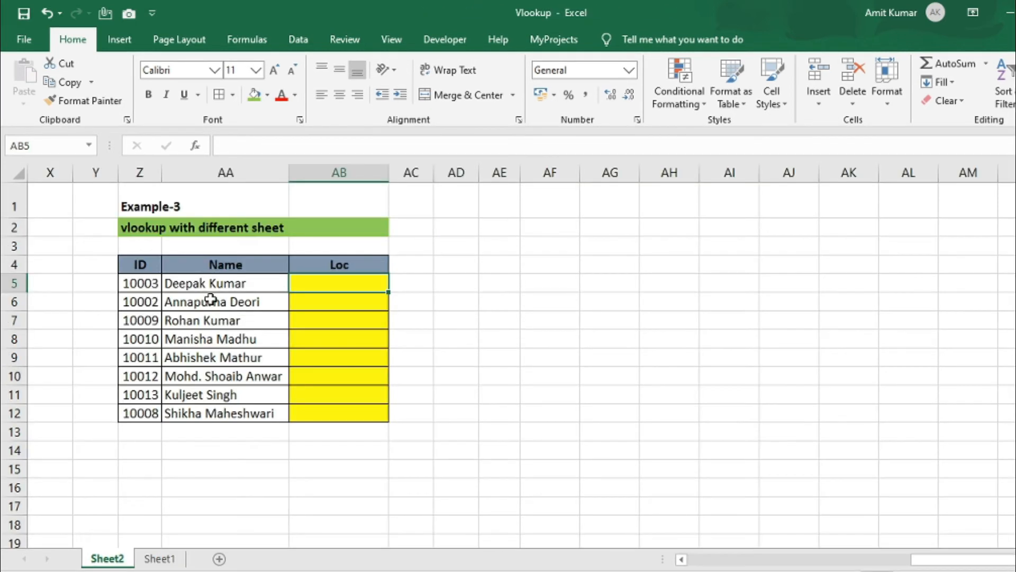
click(160, 560)
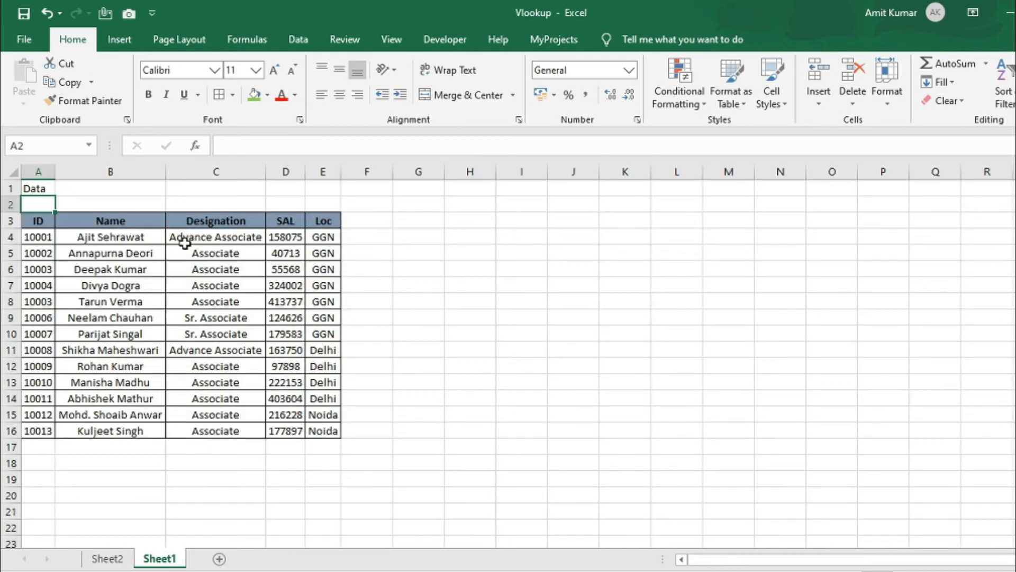
click(118, 563)
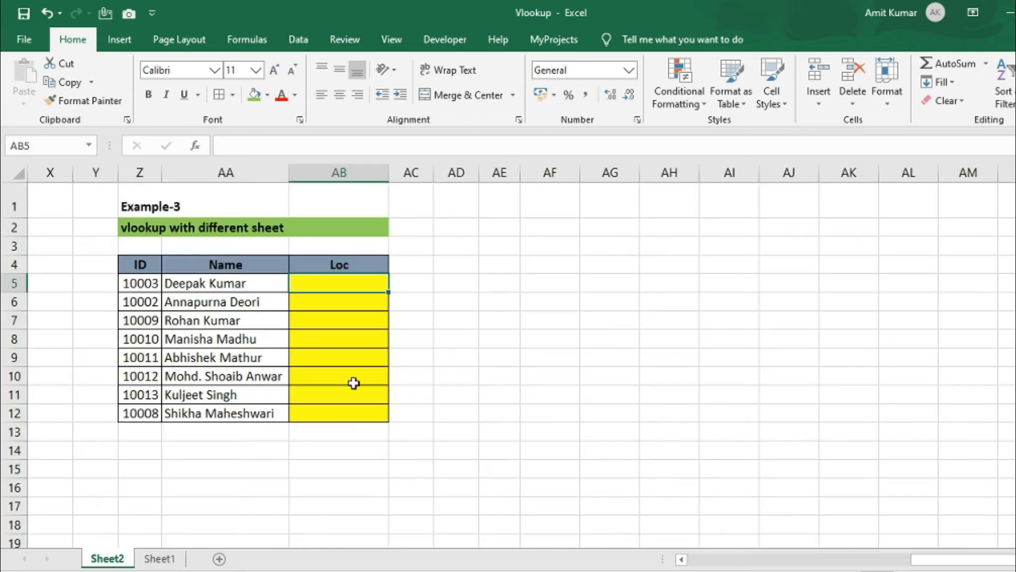
text(=vl)
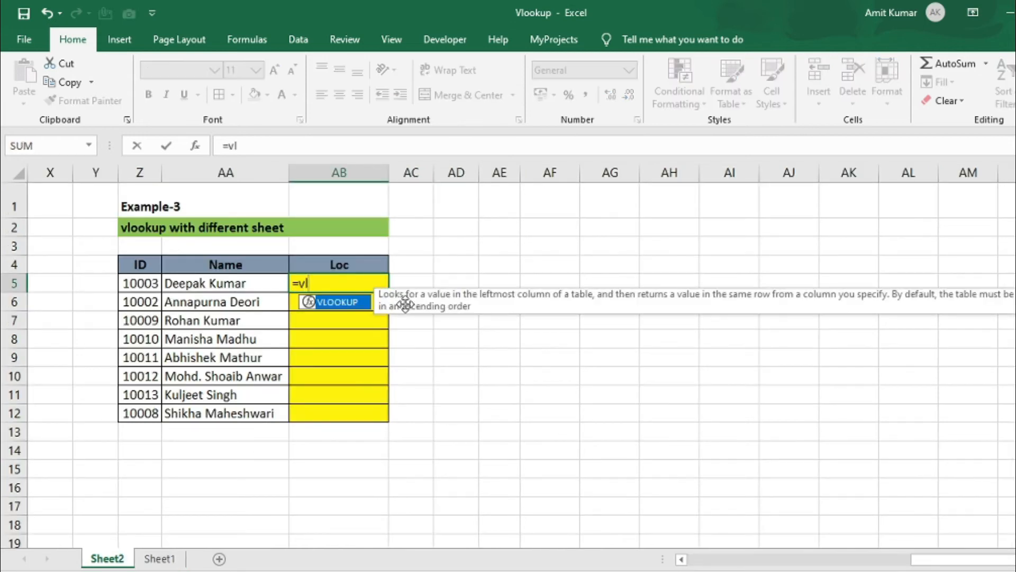
key(Tab)
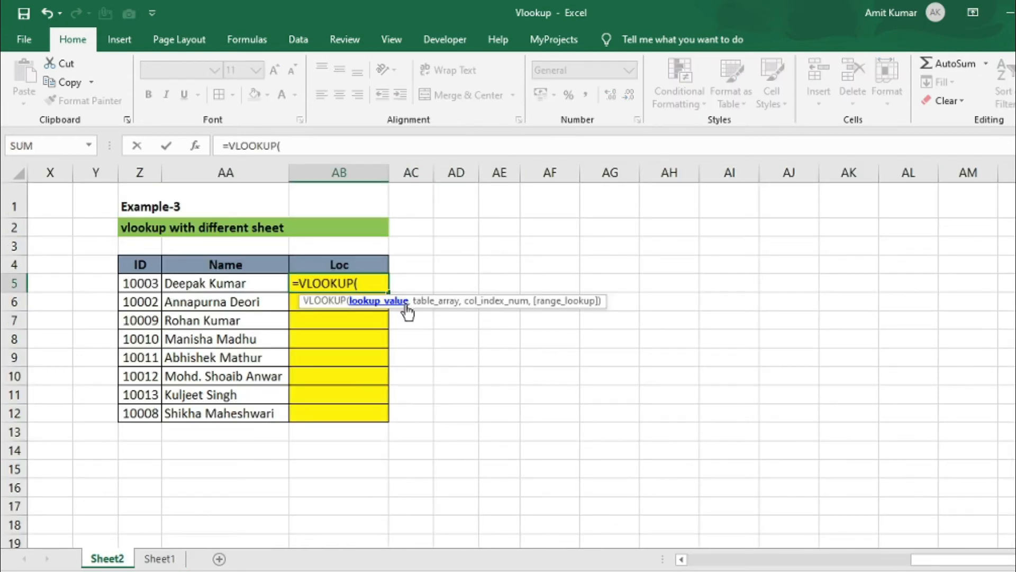
key(Left)
key(F4)
key(F4)
key(F4)
text(,)
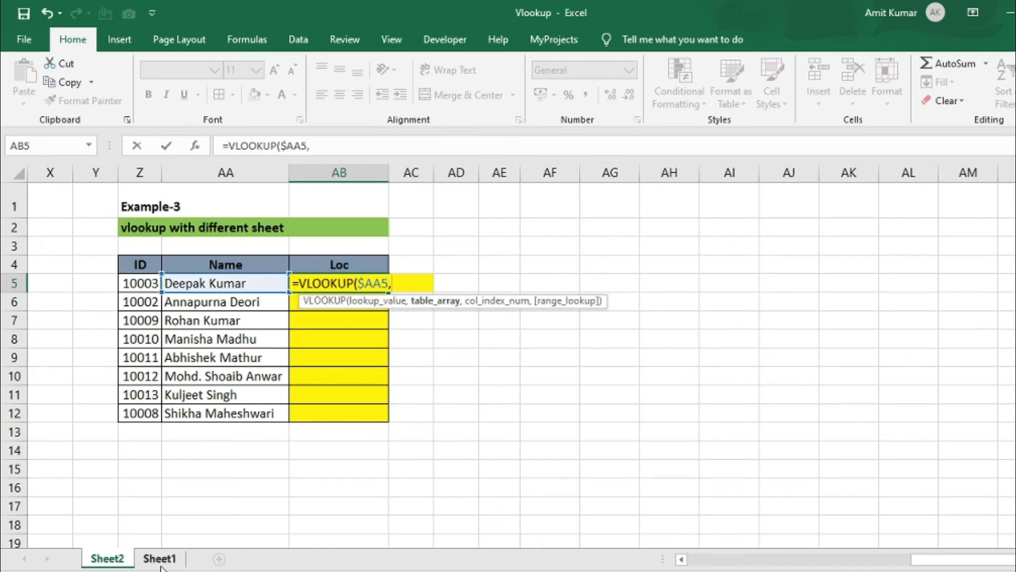
- Set the AB5 formula's table array to the Name through Loc data on Sheet1 as absolute range Sheet1!$B$3:$E$16
click(159, 560)
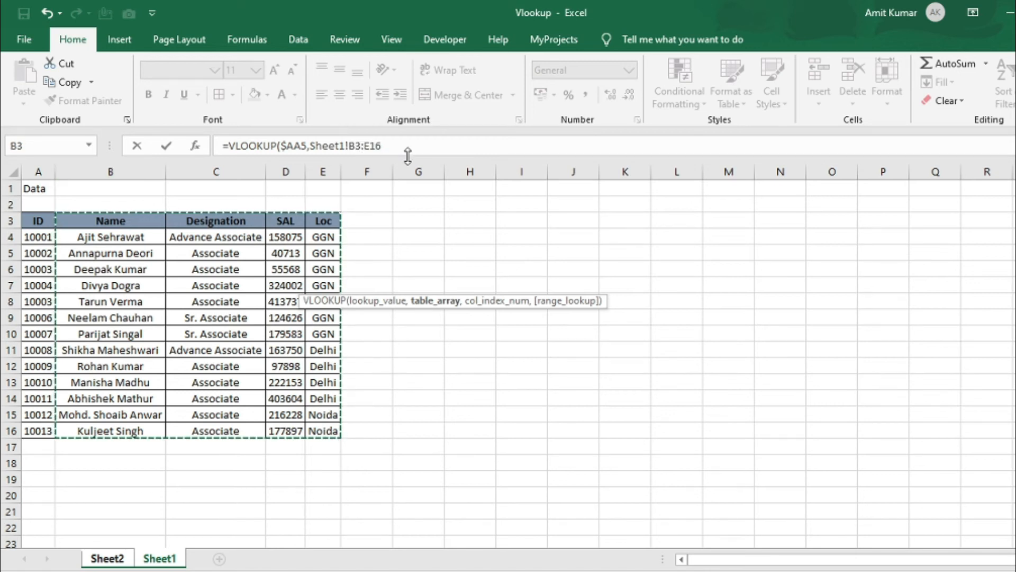
drag(135, 171, 334, 172)
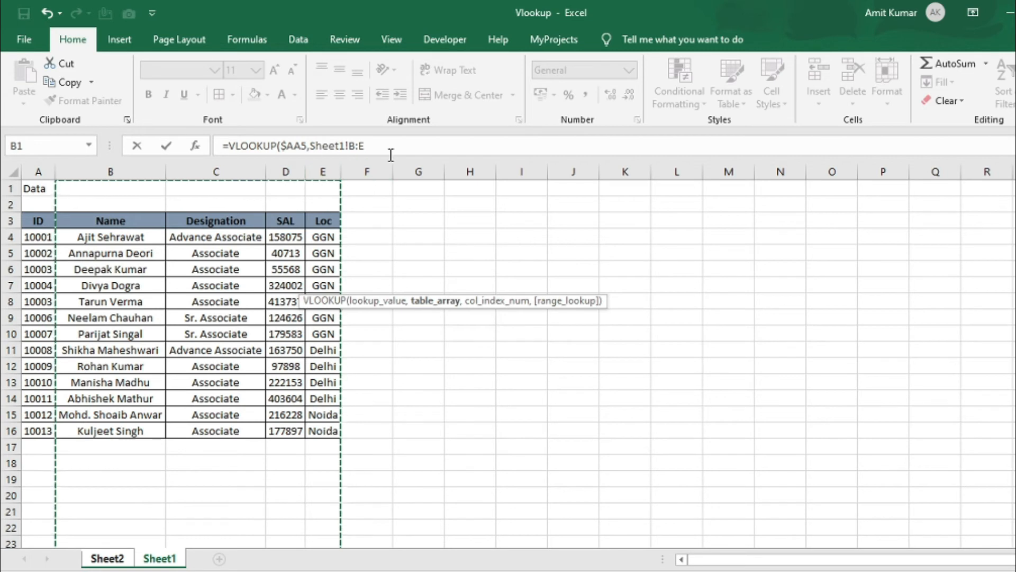
drag(128, 221, 317, 429)
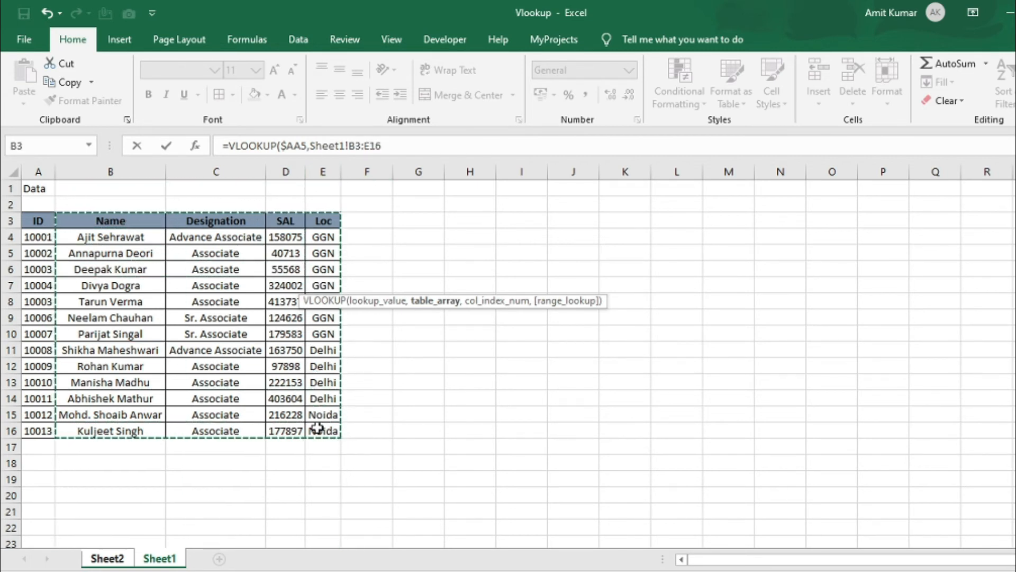
key(F4)
text(,)
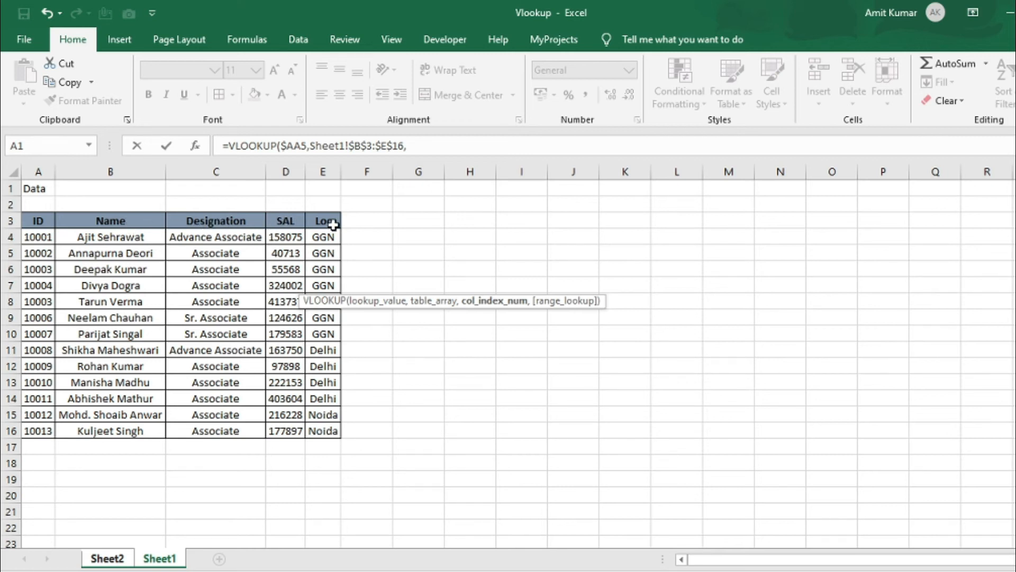
- Finish the AB5 VLOOKUP with column index 4 and exact match 0, and fill it down the Loc column through AB12
text(4,)
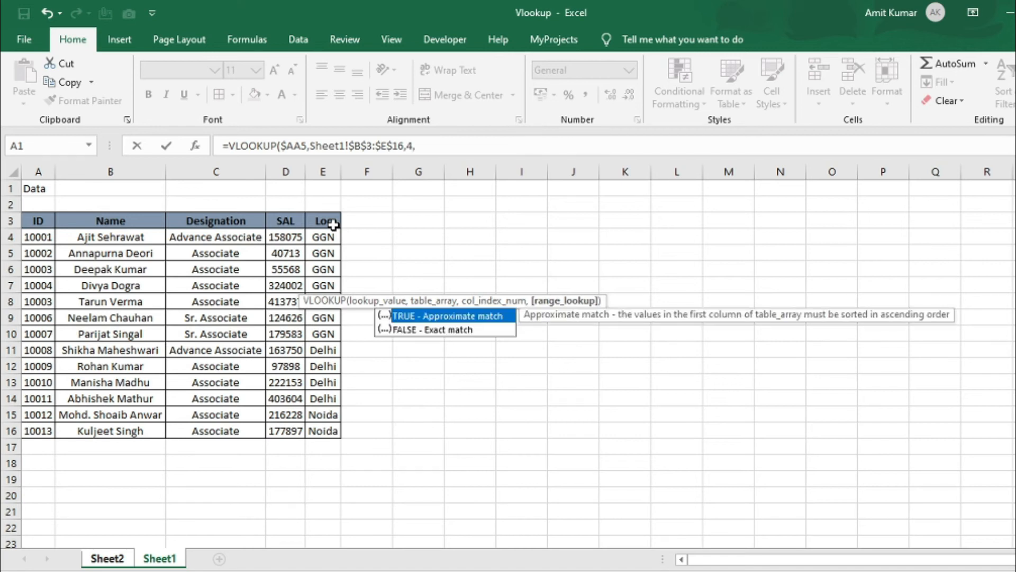
text(0))
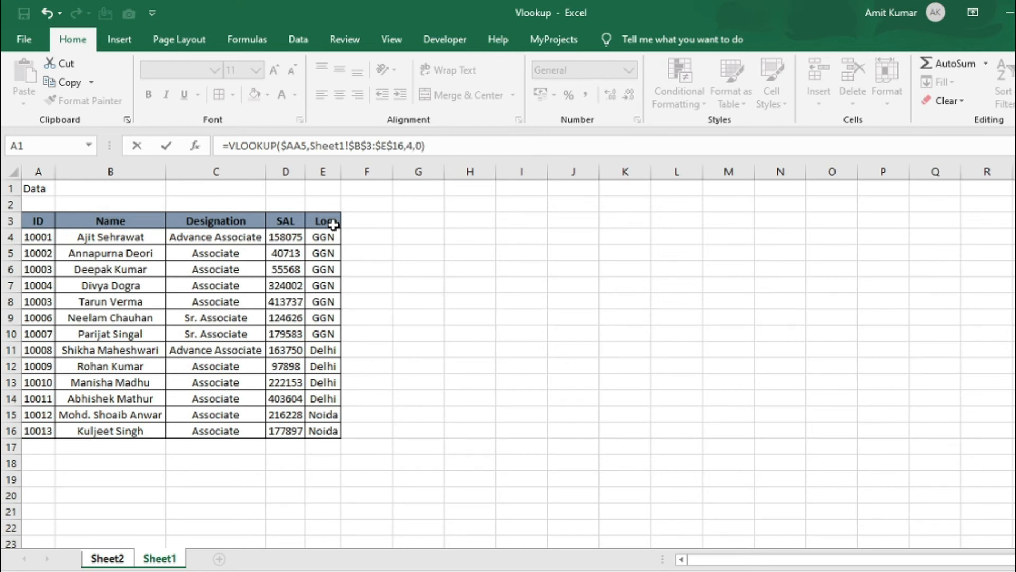
key(Return)
key(ctrl+shift+Up)
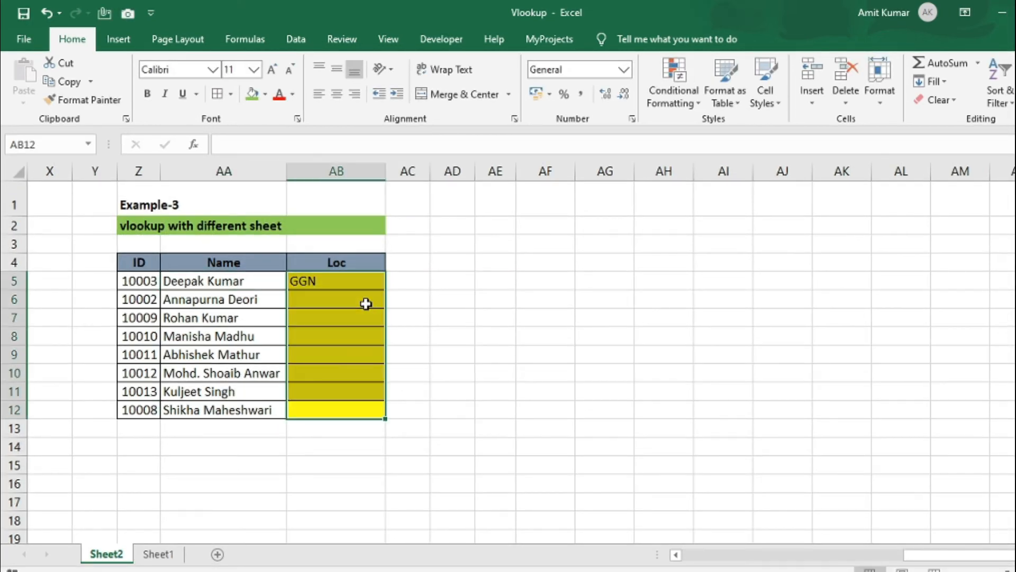
key(ctrl+d)
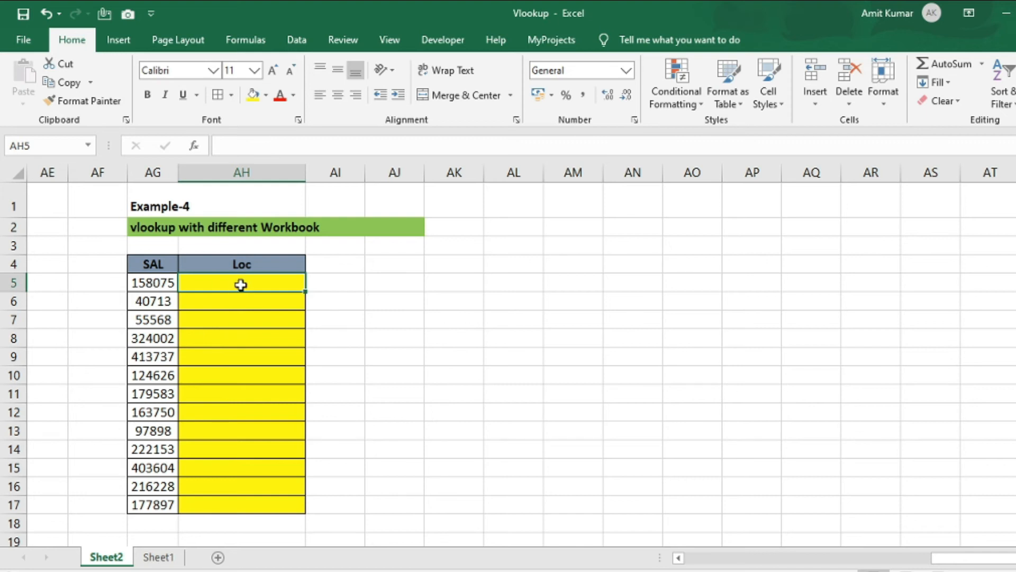
- Begin a VLOOKUP in AH5 of Example-4 with the salary cell as lookup value, locking only its column as $AG5
text(=vl)
key(Tab)
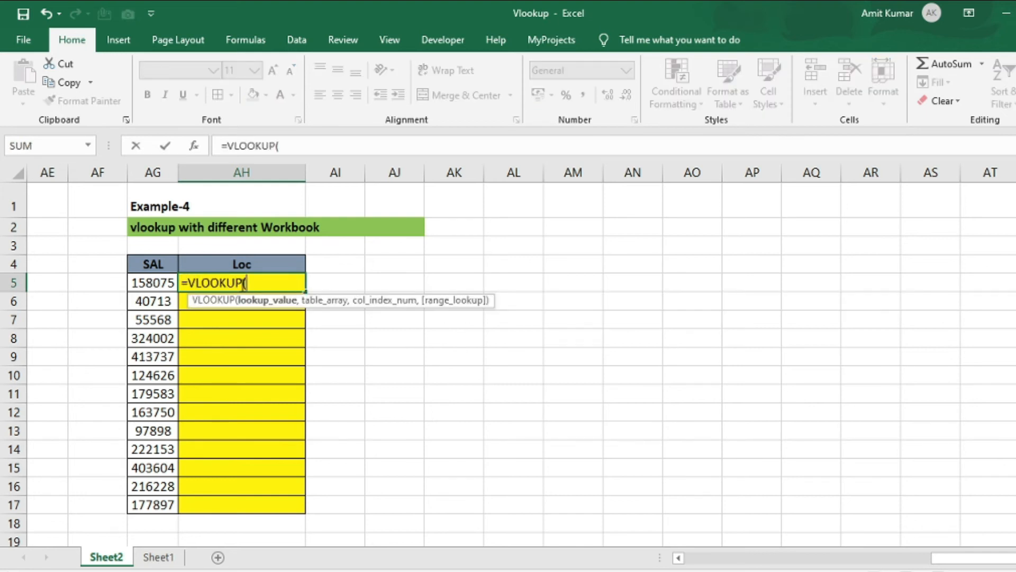
key(Left)
key(F4)
key(F4)
key(F4)
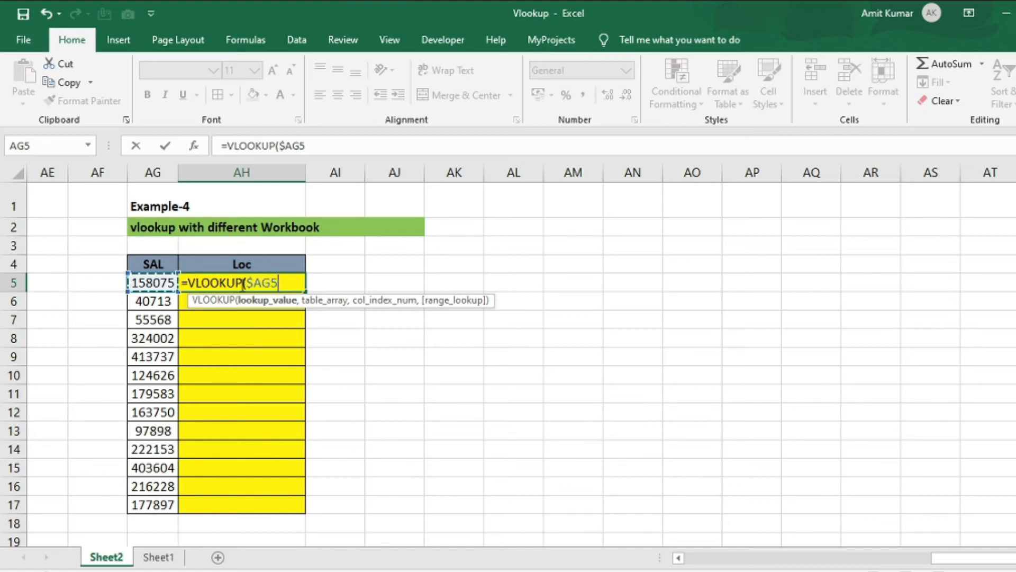
text(,)
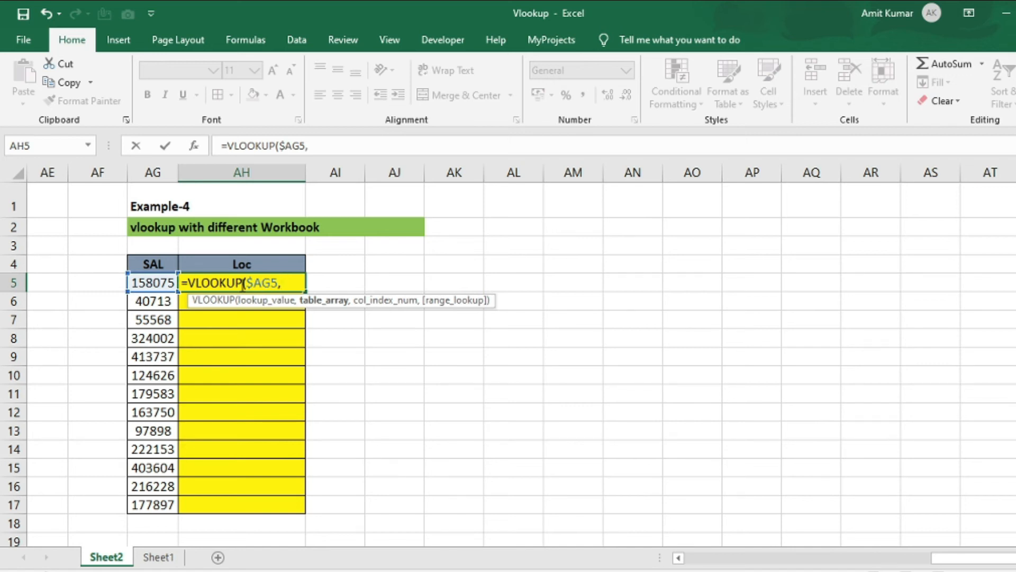
- Switch to the Book2 workbook and complete the AH5 VLOOKUP with table array [Book2]Sheet1!$D$1:$E$14, column index 2 and exact match 0
key(alt+Tab)
key(alt+Tab)
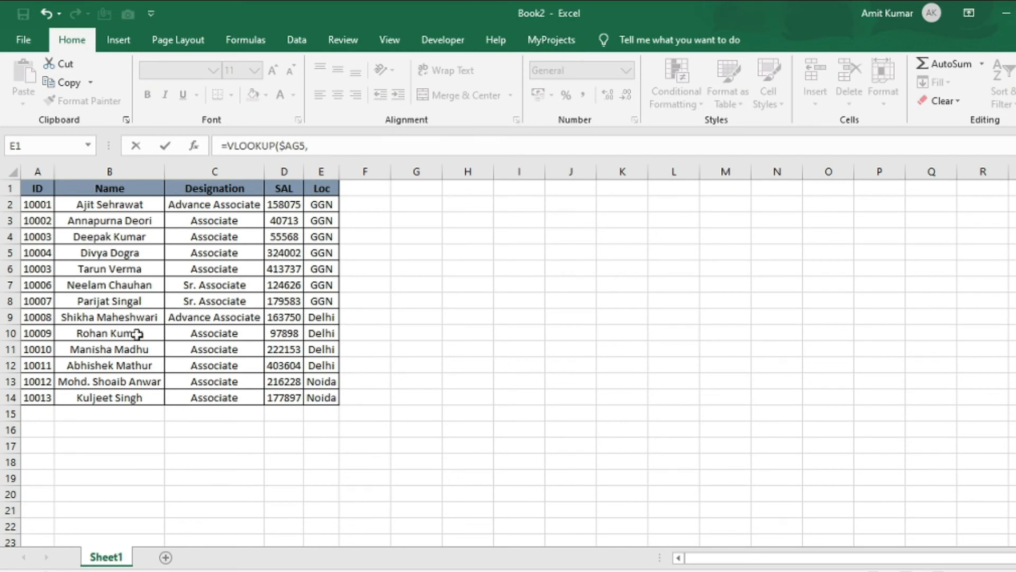
drag(284, 189, 316, 398)
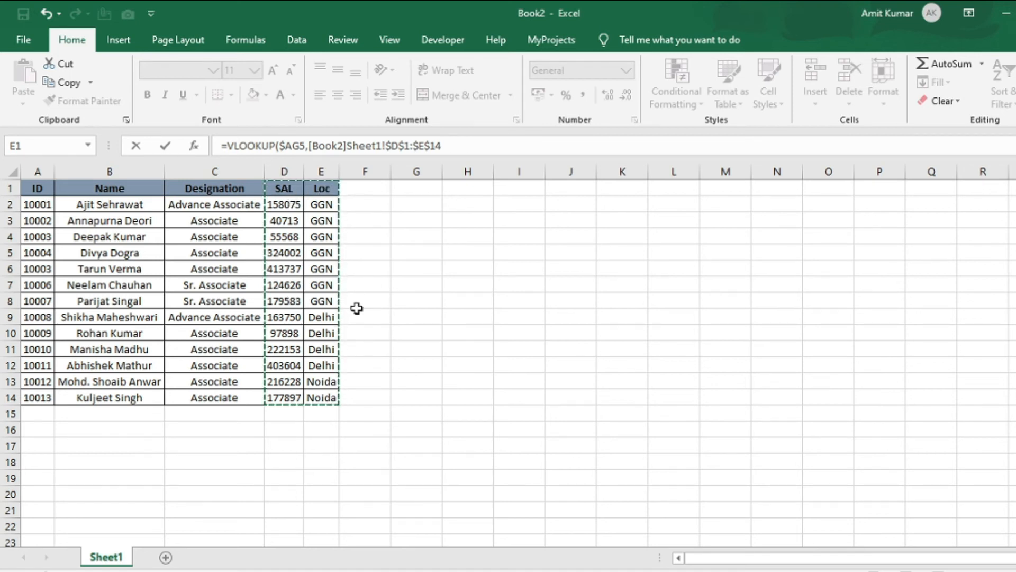
text(,2)
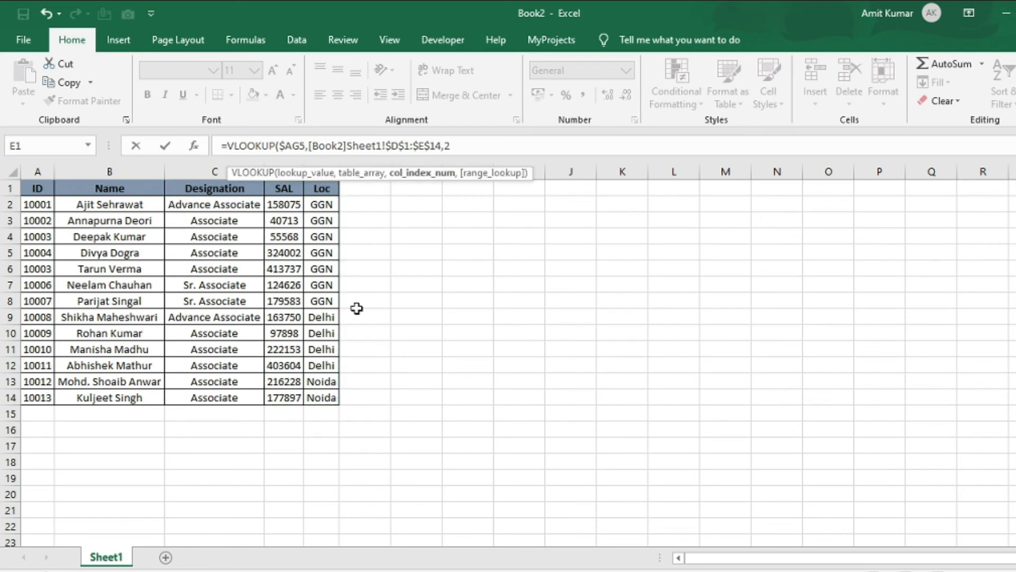
text(,0))
key(Return)
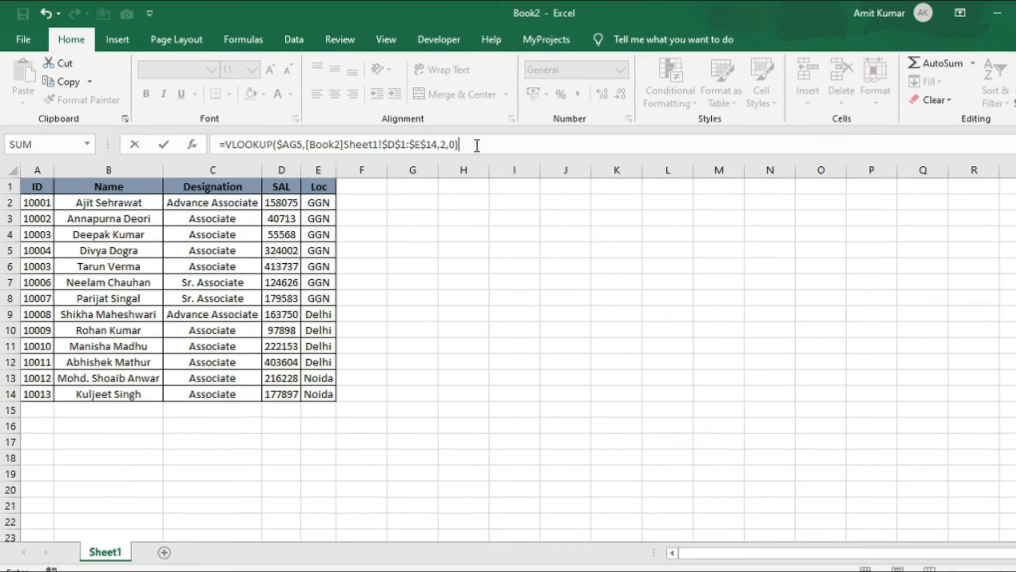
- Fill the AH5 VLOOKUP formula down the Example-4 Loc column through AH17
key(Left)
key(ctrl+Down)
key(Right)
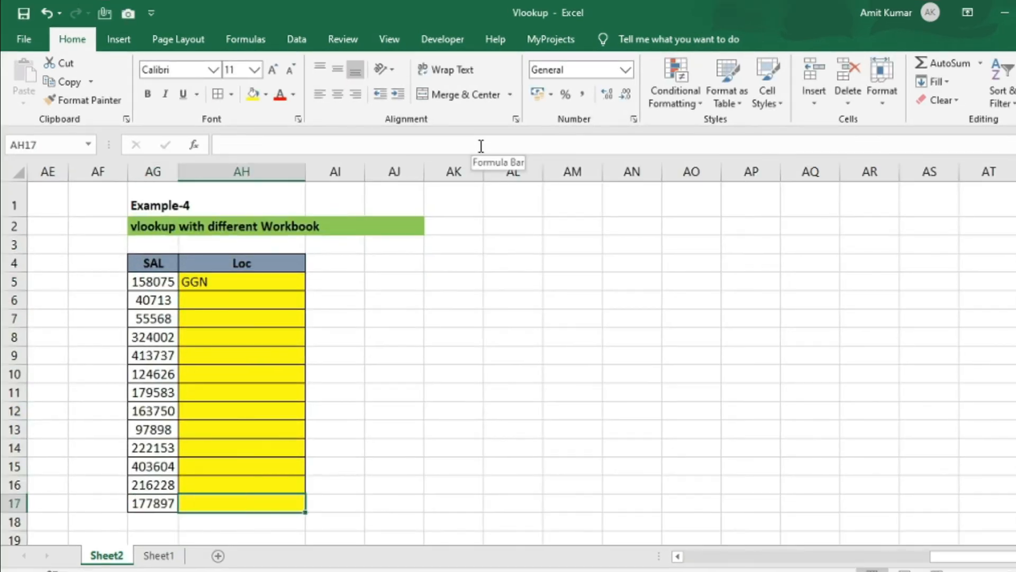
key(ctrl+shift+Up)
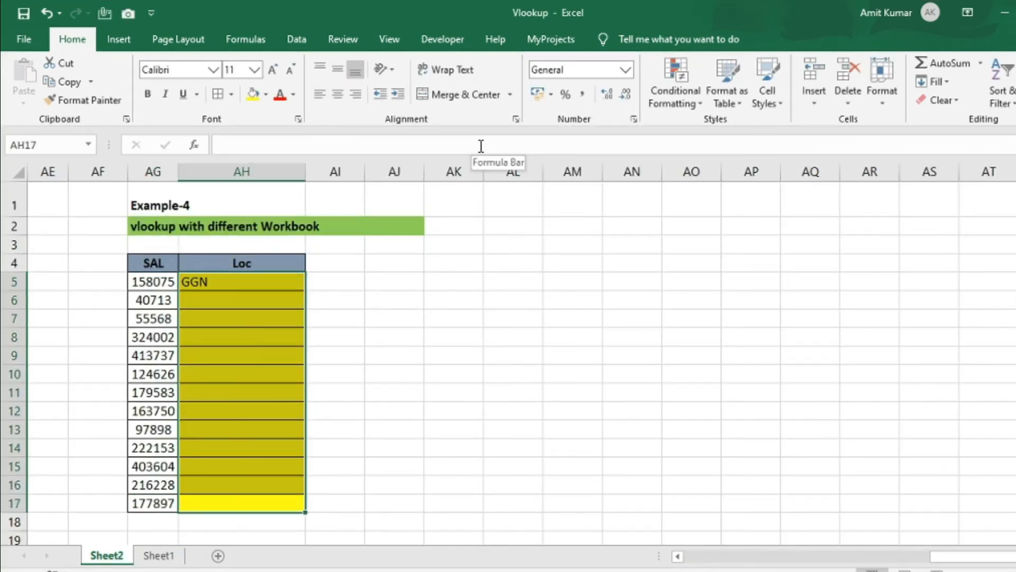
key(ctrl+d)
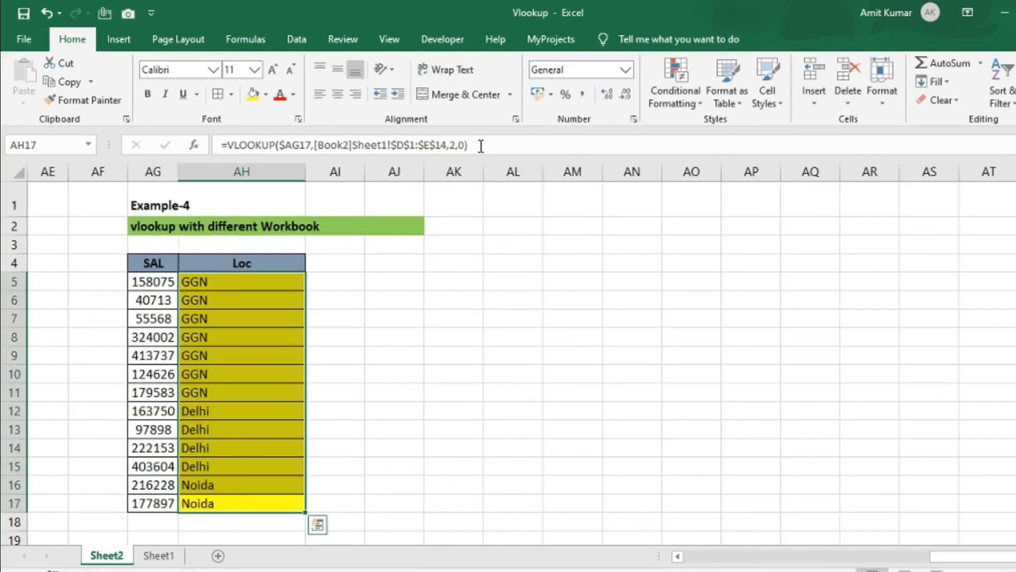
key(ctrl+Up)
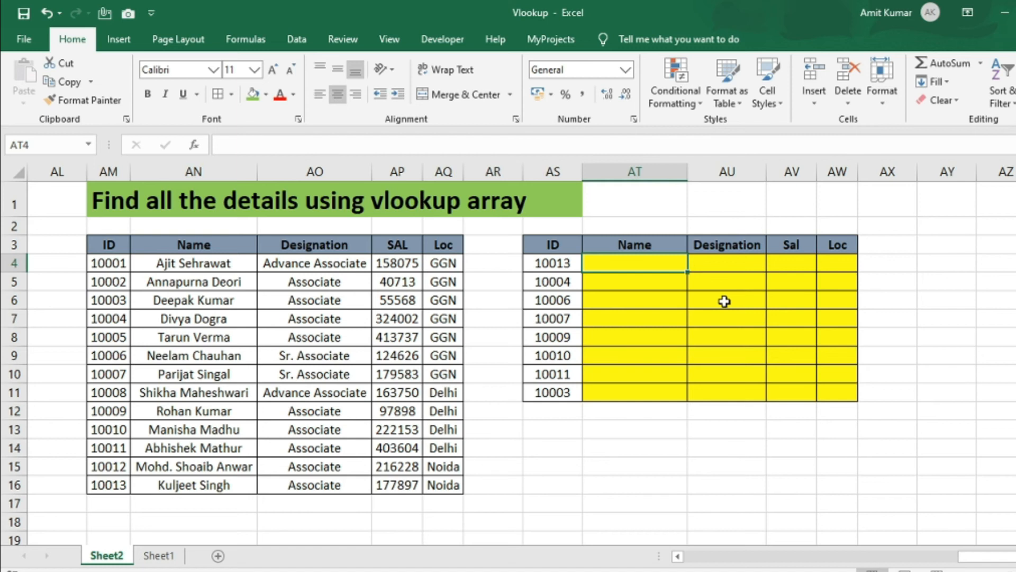
- Select AT4:AW4 in the details table and begin a VLOOKUP with the ID cell as lookup value, locking only its column as $AS4
key(shift+Right)
key(shift+Right)
key(shift+Right)
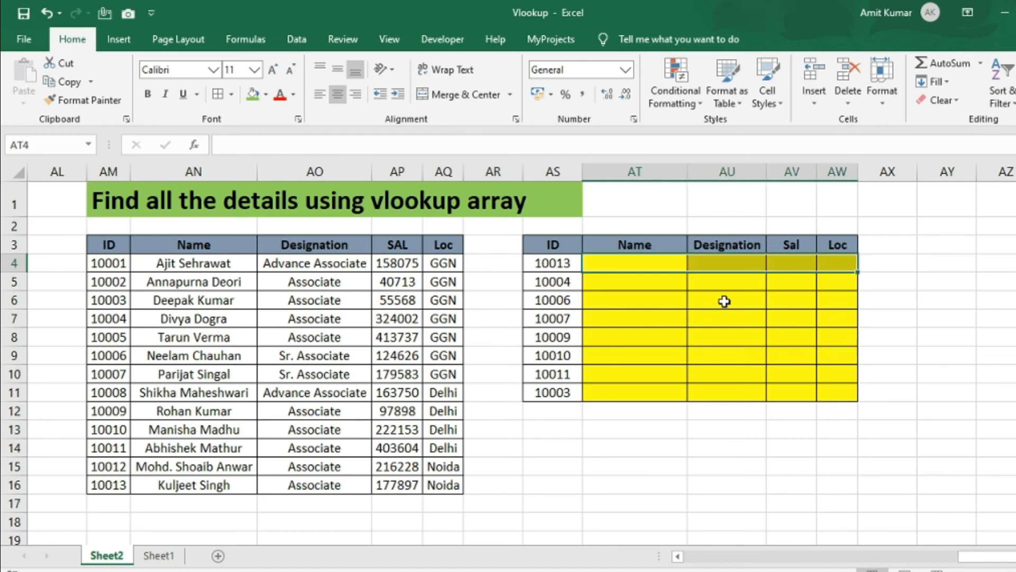
text(=vl)
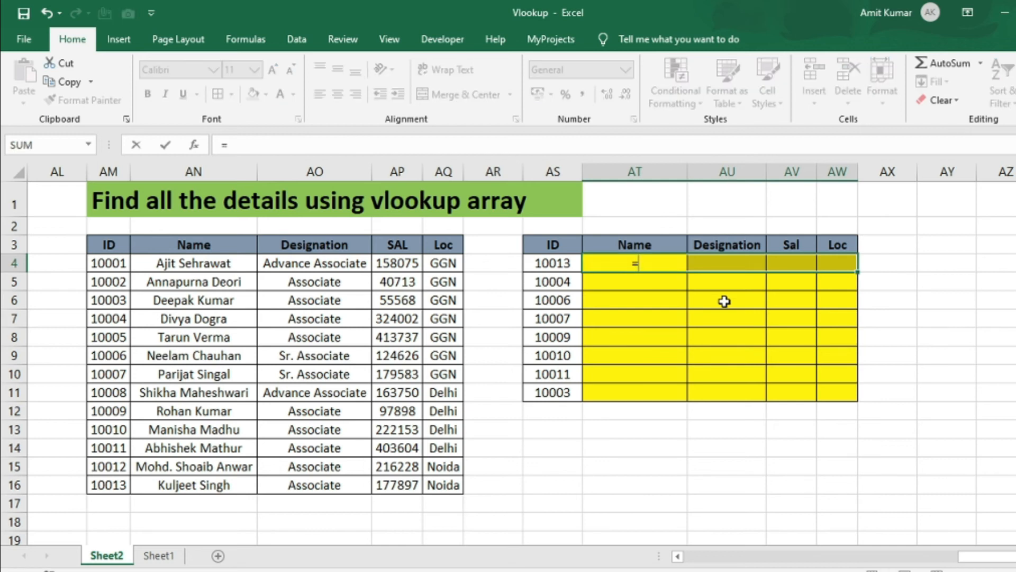
key(Tab)
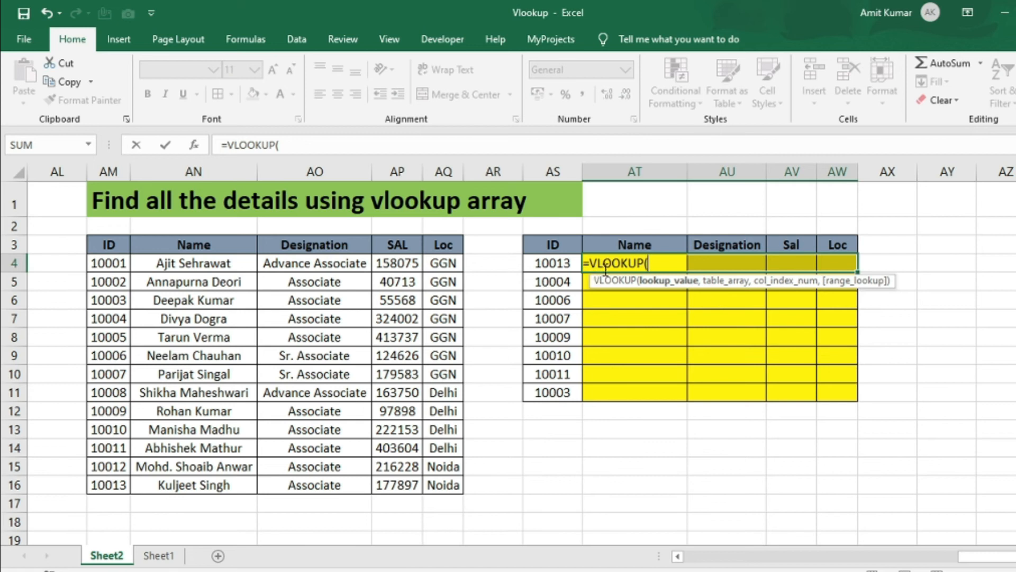
click(556, 263)
key(F4)
key(F4)
key(F4)
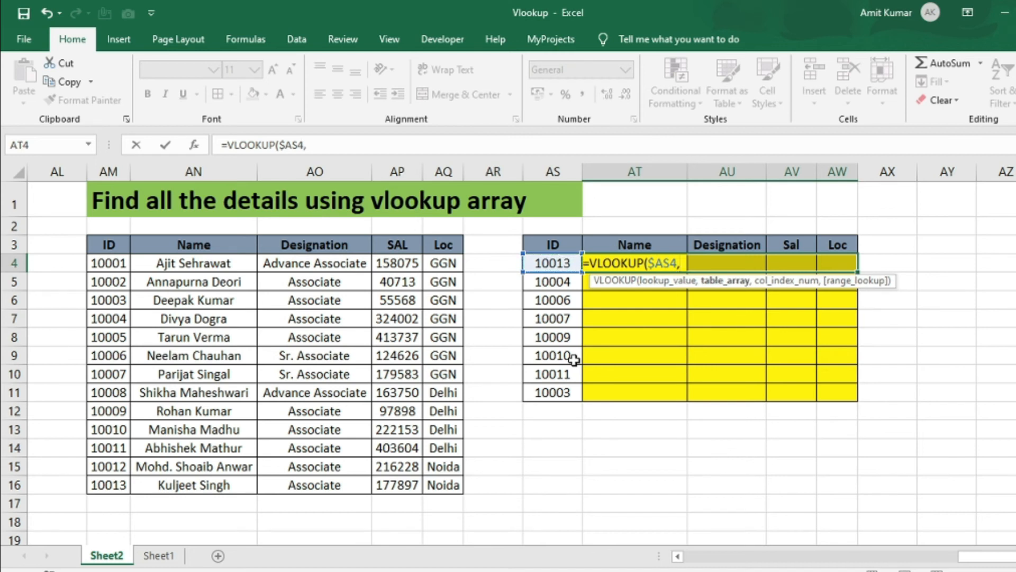
- Complete the VLOOKUP with table array $AM$4:$AQ$16, column indexes {2,3,4,5} and exact match 0, entering it as an array formula across AT4:AW4
drag(101, 266, 425, 486)
key(F4)
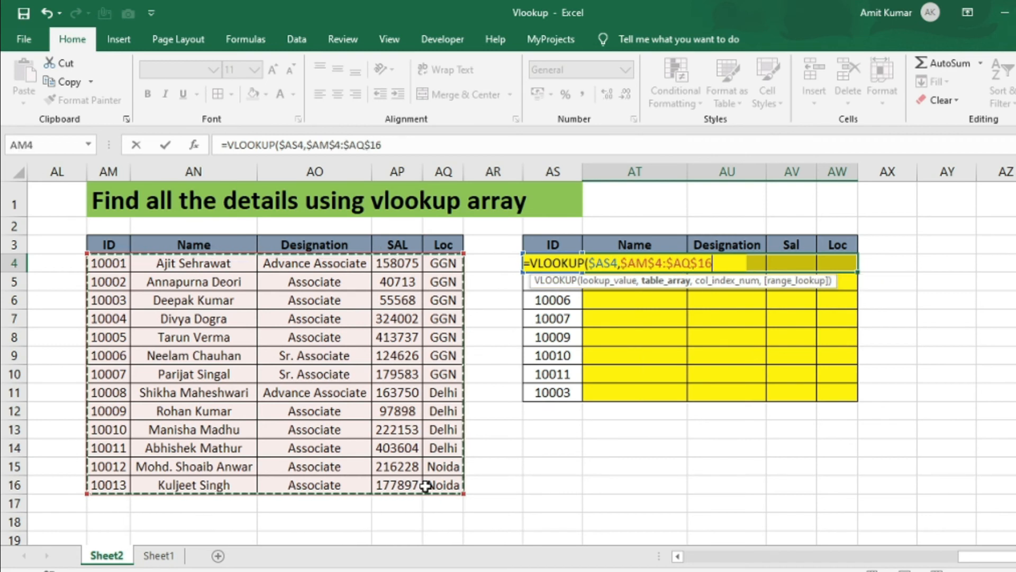
text(,)
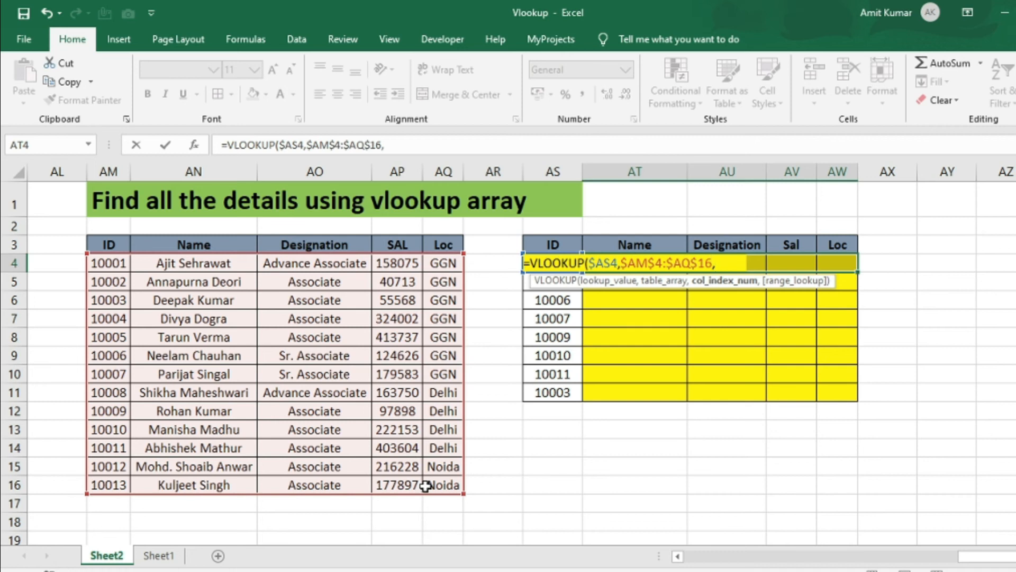
text({)
text(2,3,4)
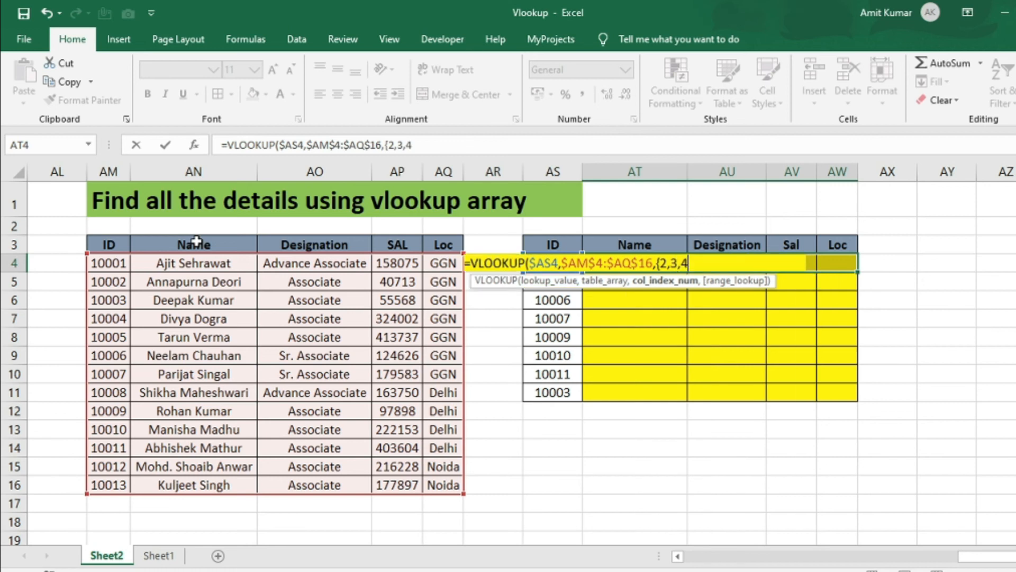
text(,5},)
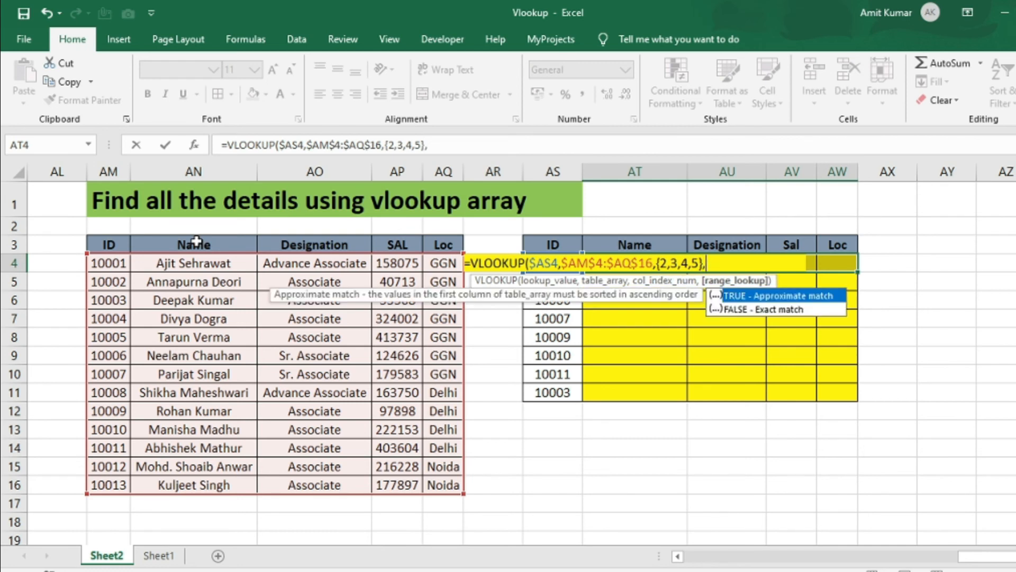
text(0))
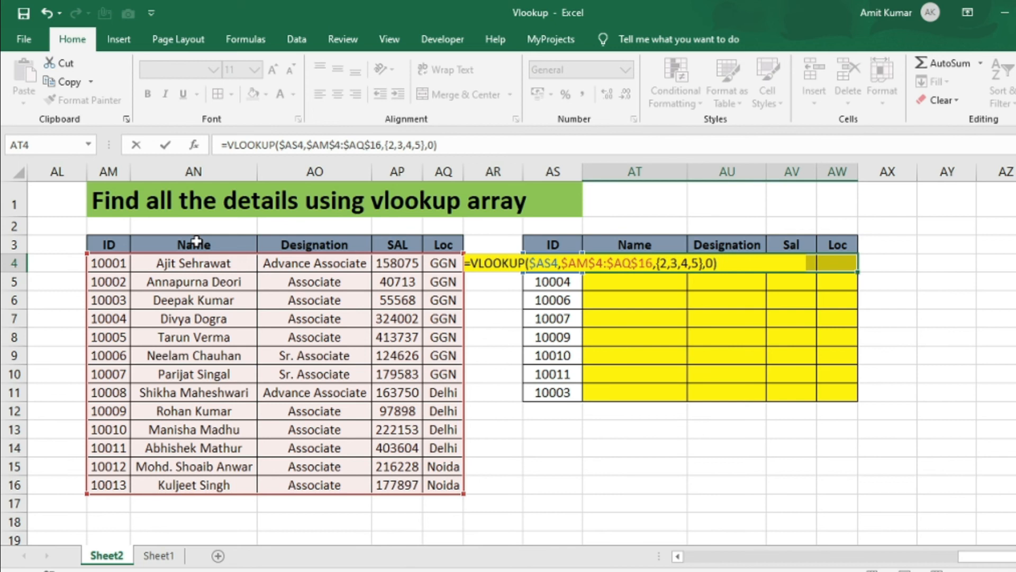
key(ctrl+shift+Return)
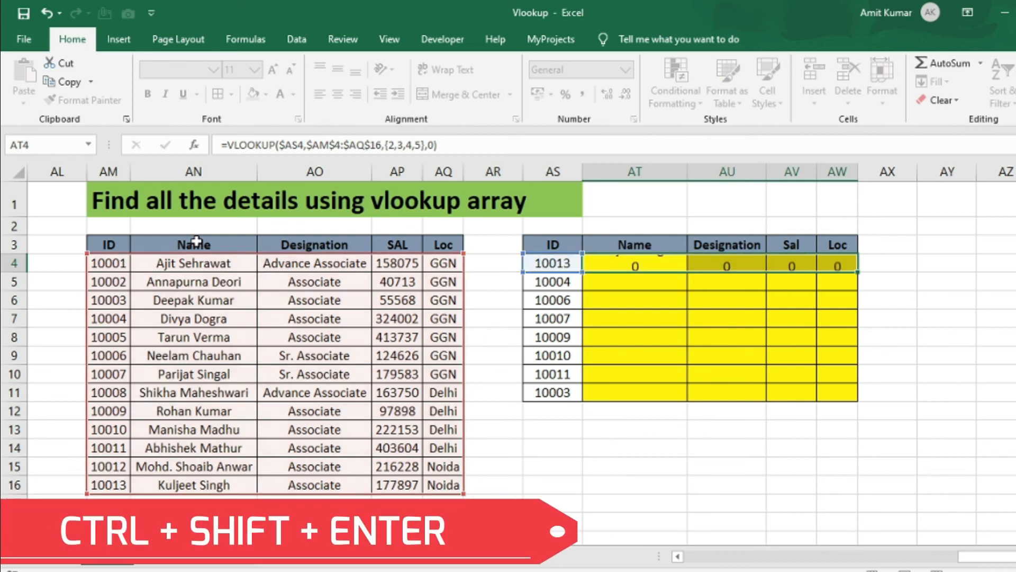
- Inspect the array formula in each cell of the first details row, from Name through Loc
key(Left)
key(Right)
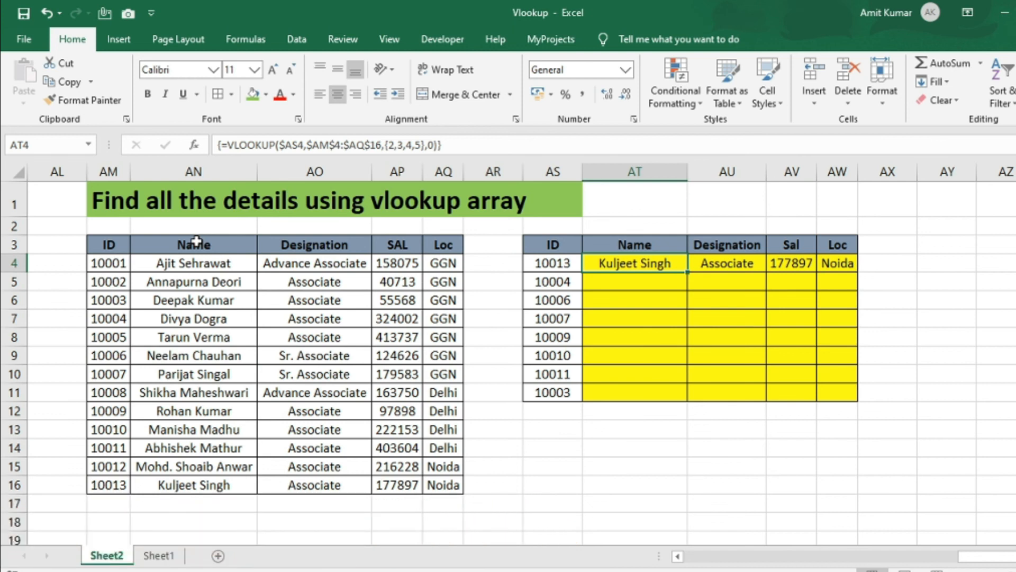
key(Right)
key(Right)
key(Right)
key(Left)
key(Left)
key(Left)
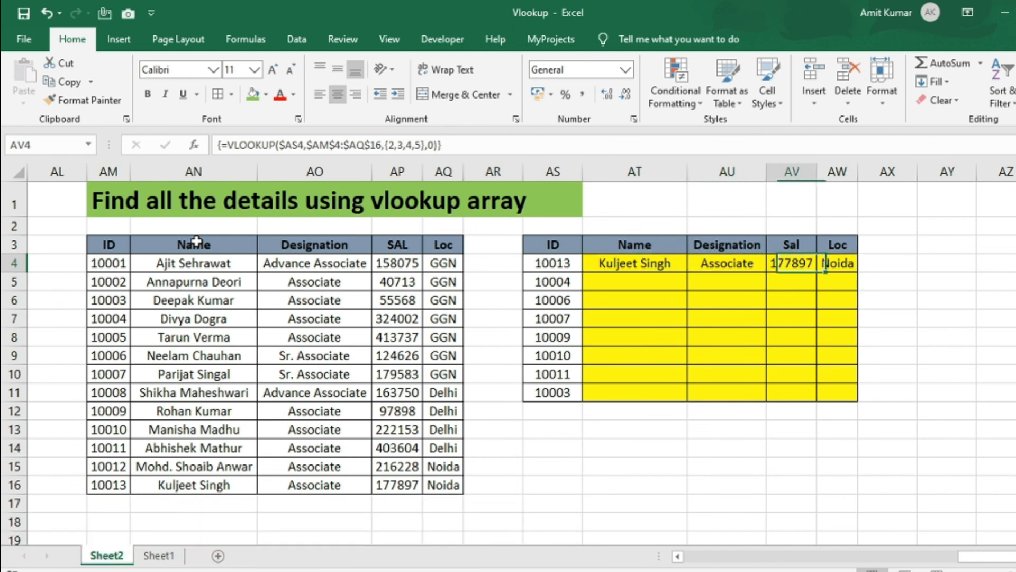
- Fill the array formula from AT4:AW4 down the details table through row 11
key(shift+Right)
key(shift+Right)
key(shift+Right)
key(shift+Down)
key(shift+Down)
key(shift+Down)
key(shift+Down)
key(shift+Down)
key(shift+Down)
key(shift+Down)
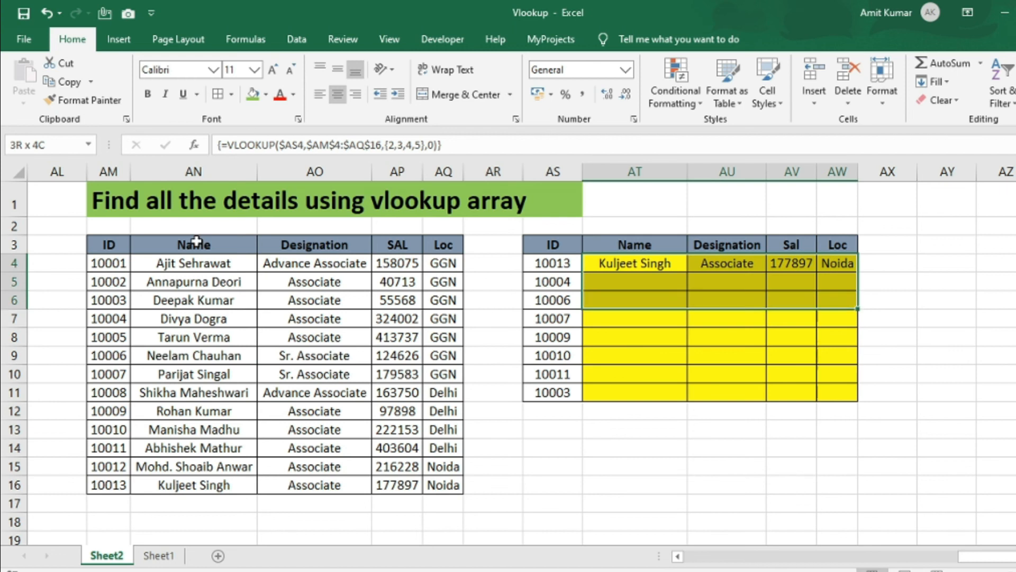
key(ctrl+d)
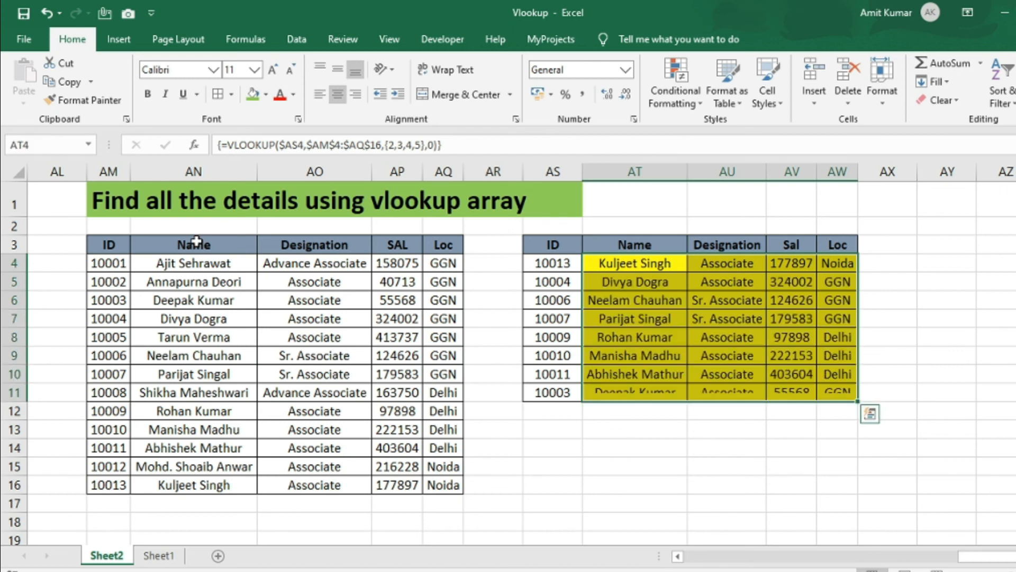
key(Left)
key(Right)
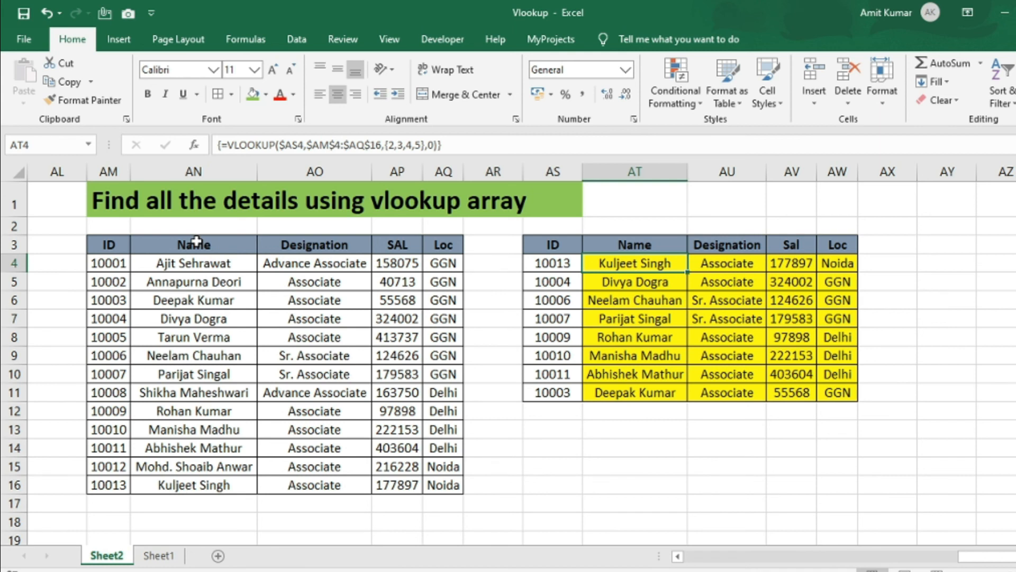
- Try to delete only the Name cell AT5 from its array row
click(655, 284)
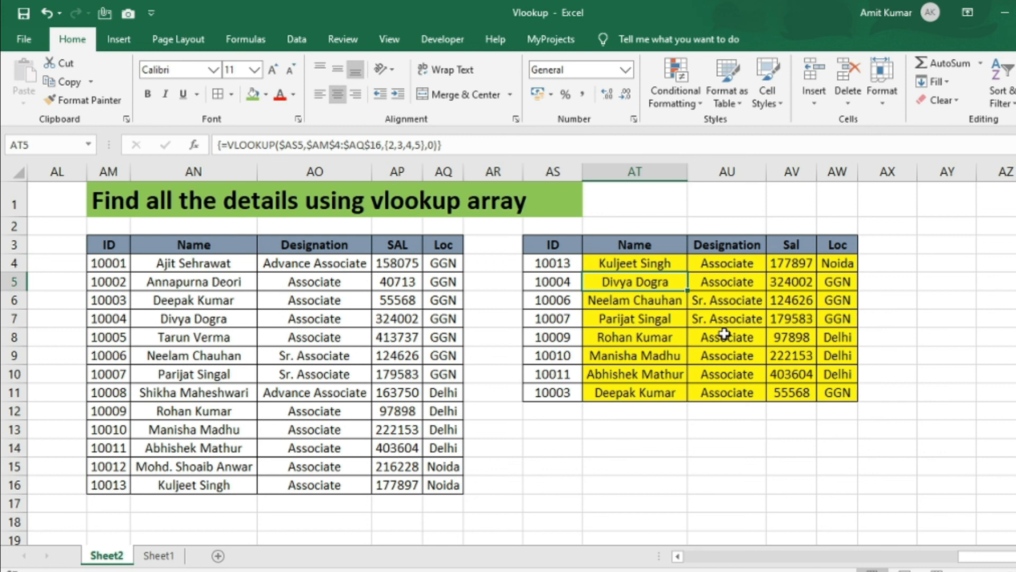
key(Delete)
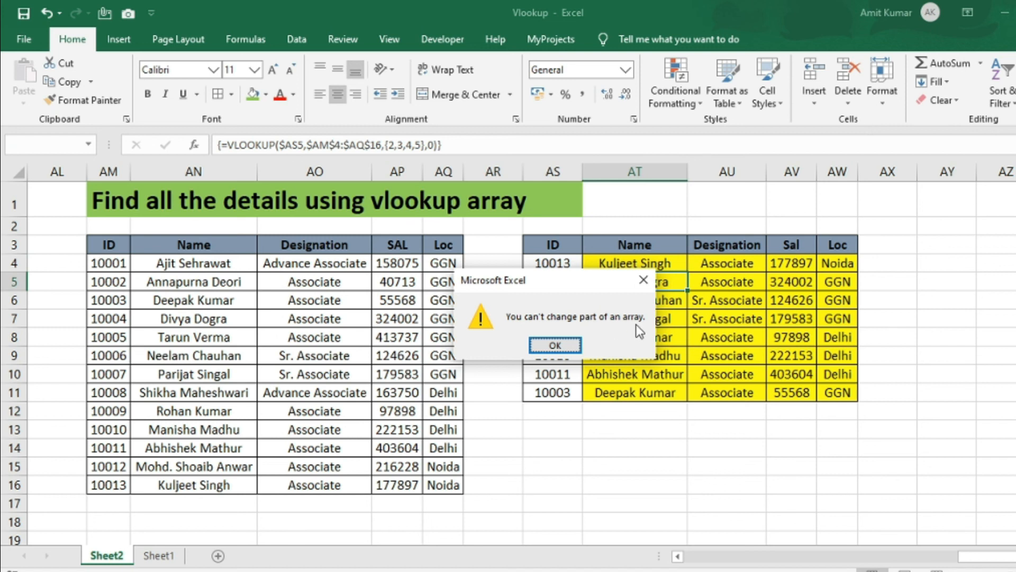
click(572, 346)
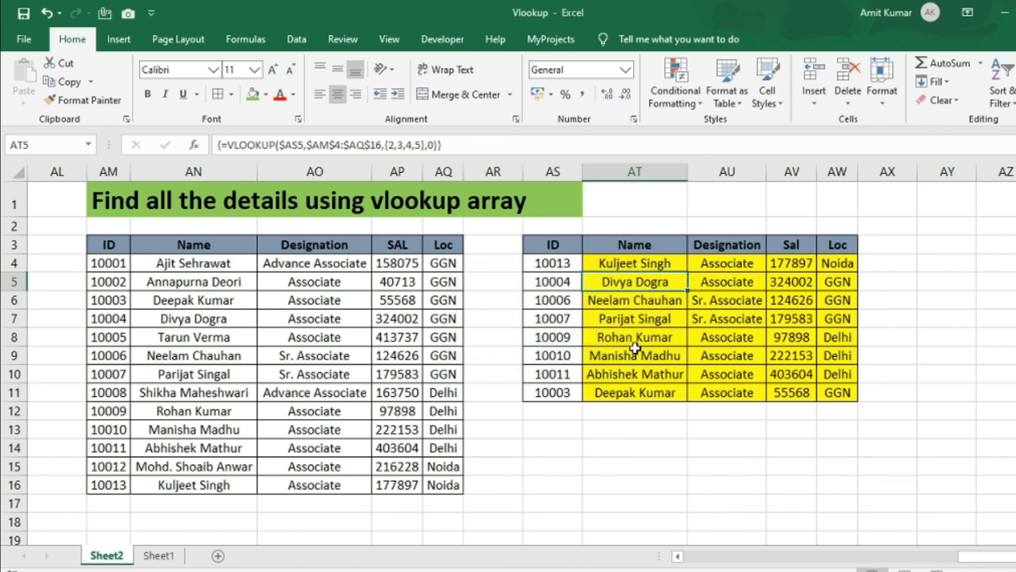
- Clear the entire array formula row AT4:AW4 in the details table
key(Up)
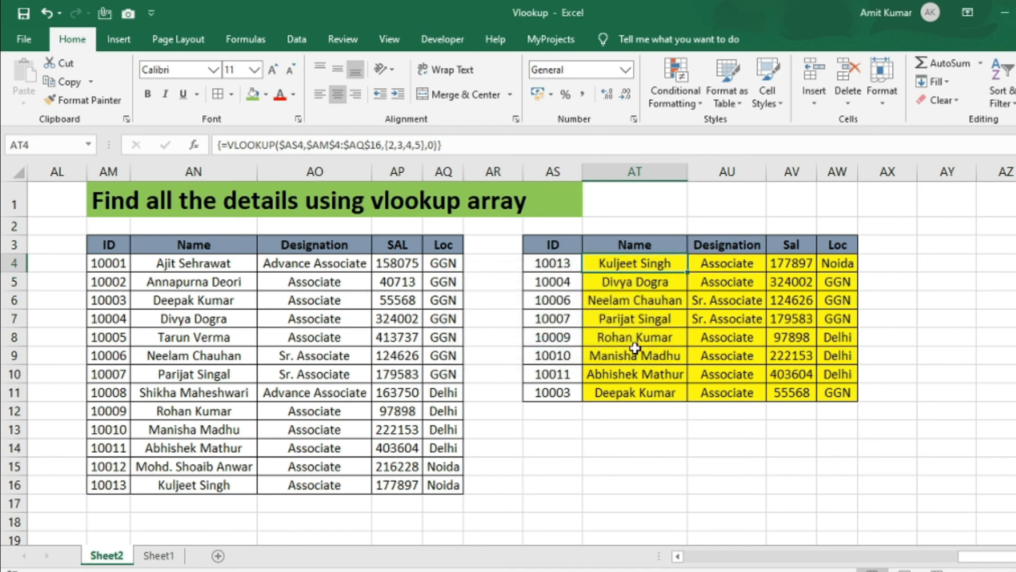
key(shift+Right)
key(shift+Right)
key(shift+Right)
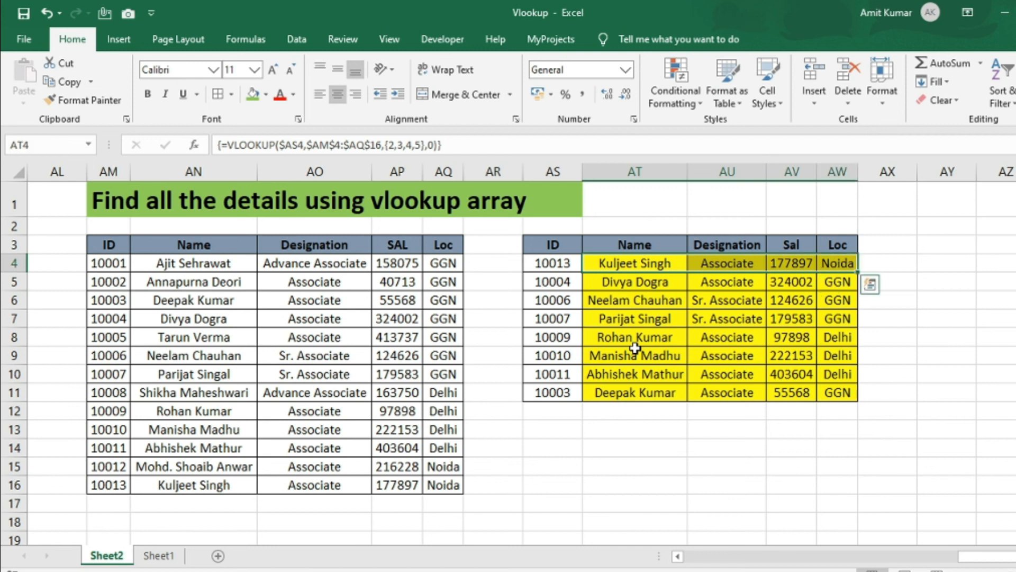
key(Delete)
key(Down)
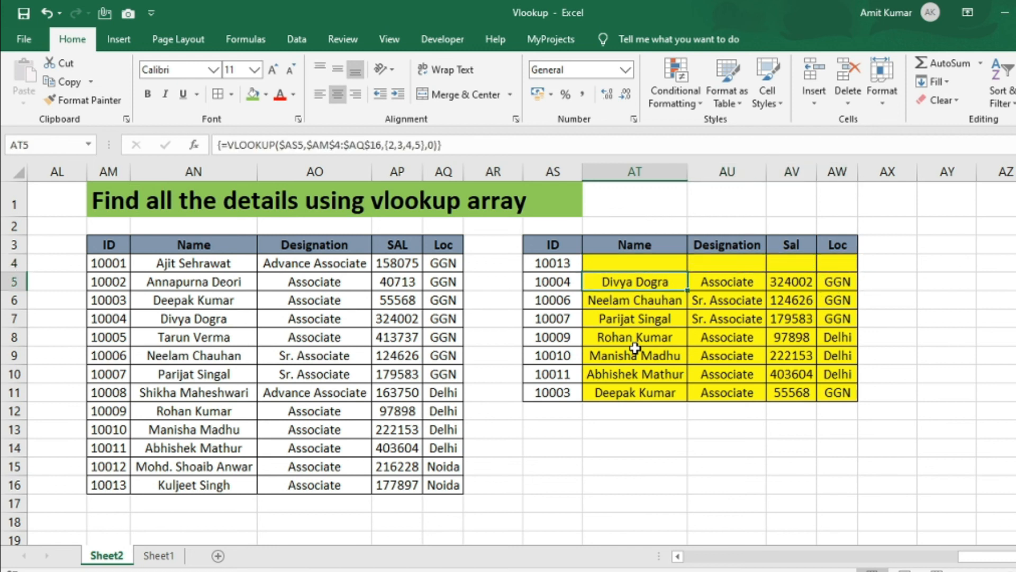
- Try once more to delete AT5 alone, and undo the clearing of AT4:AW4
key(Delete)
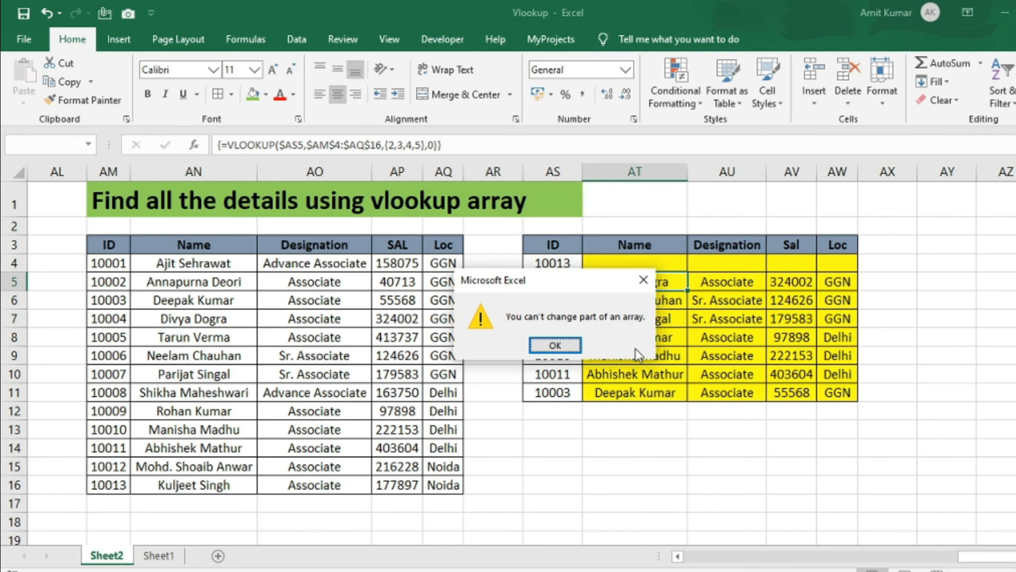
key(Return)
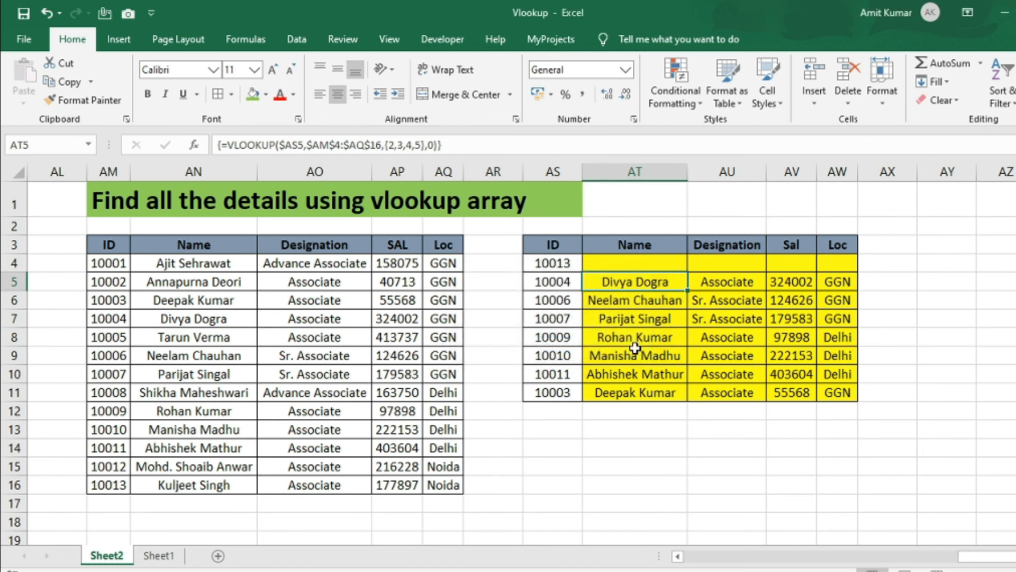
key(ctrl+z)
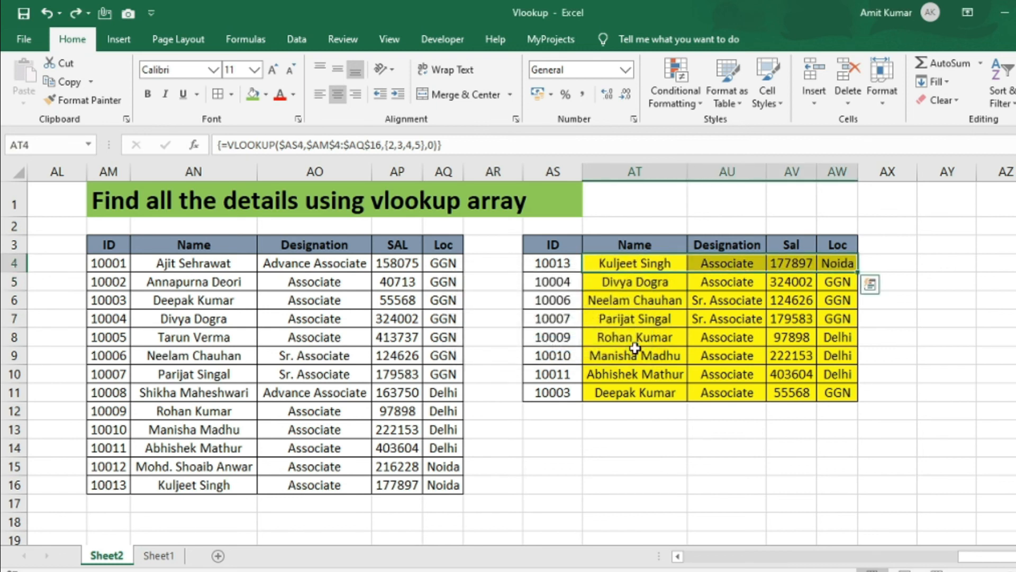
key(Up)
key(Left)
key(Right)
key(Down)
key(Down)
key(Up)
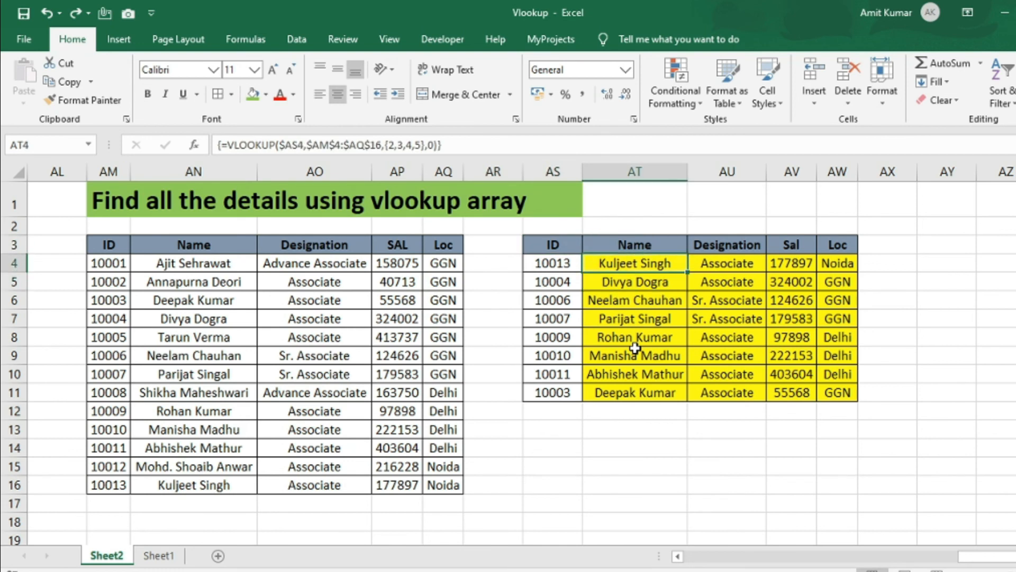
- Clear all the array formulas in AT4:AW11 together, and undo that deletion
key(ctrl+shift+Right)
key(ctrl+shift+Down)
key(Delete)
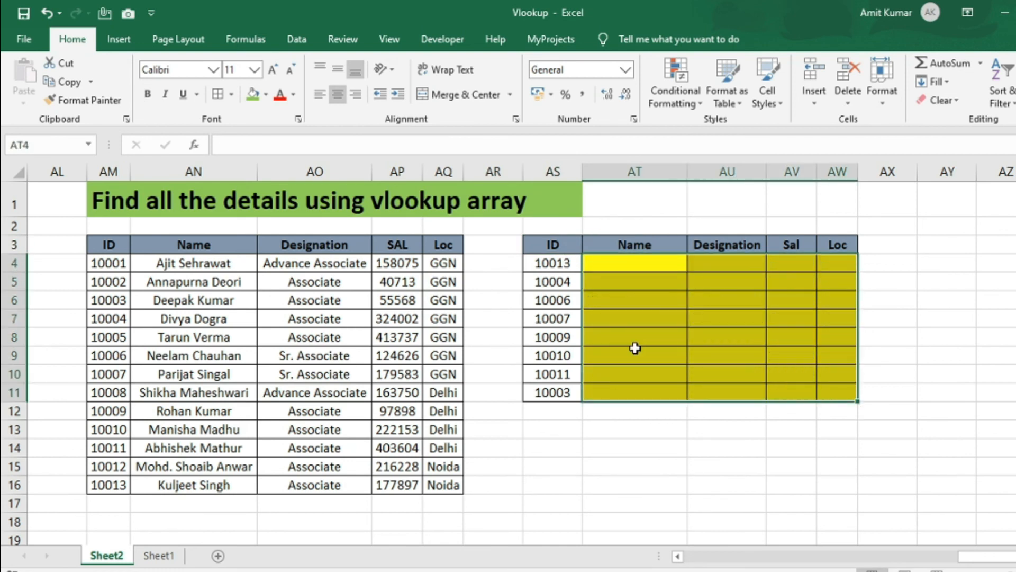
key(ctrl+z)
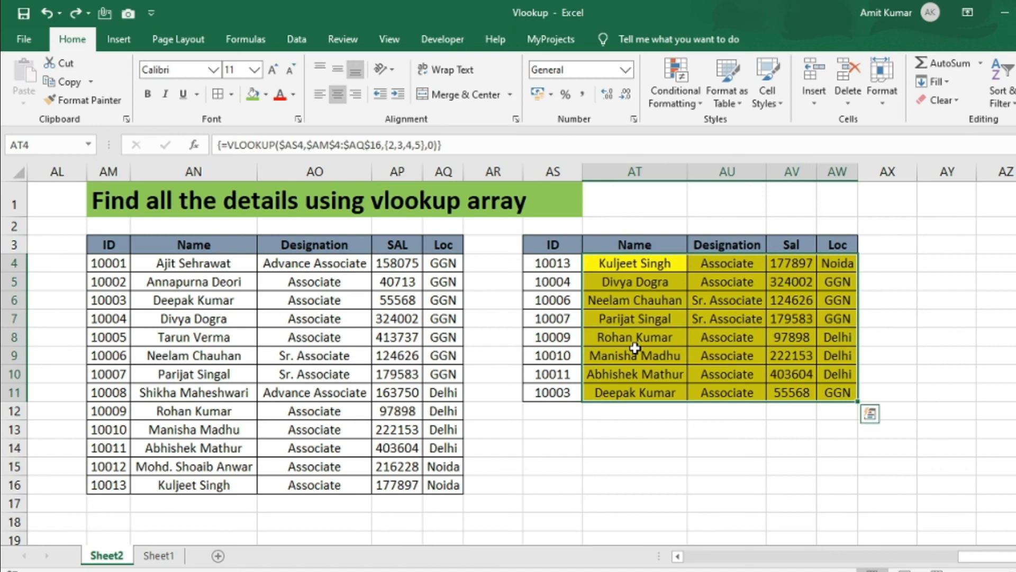
key(ctrl+q)
key(Escape)
key(Left)
key(Right)
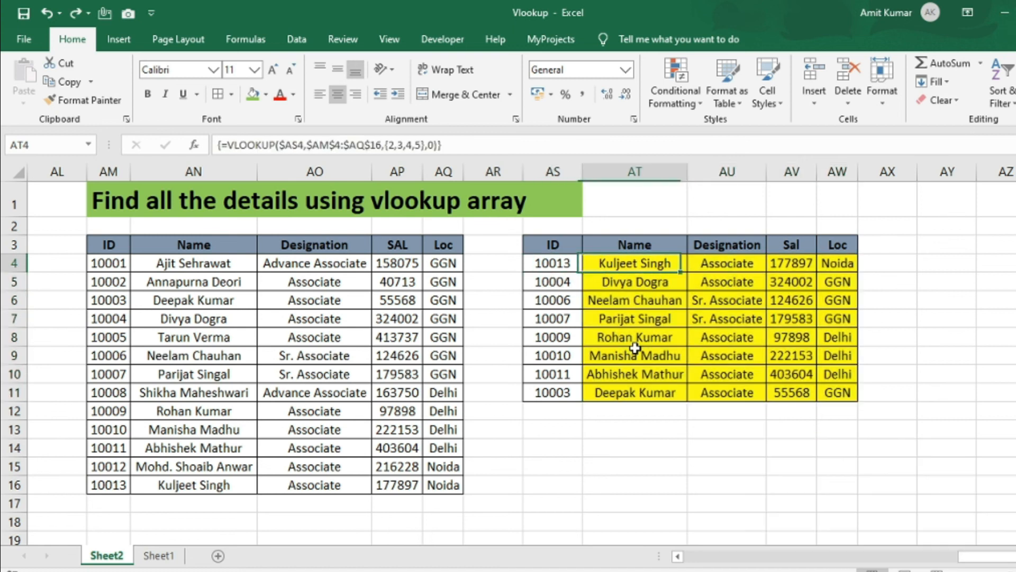